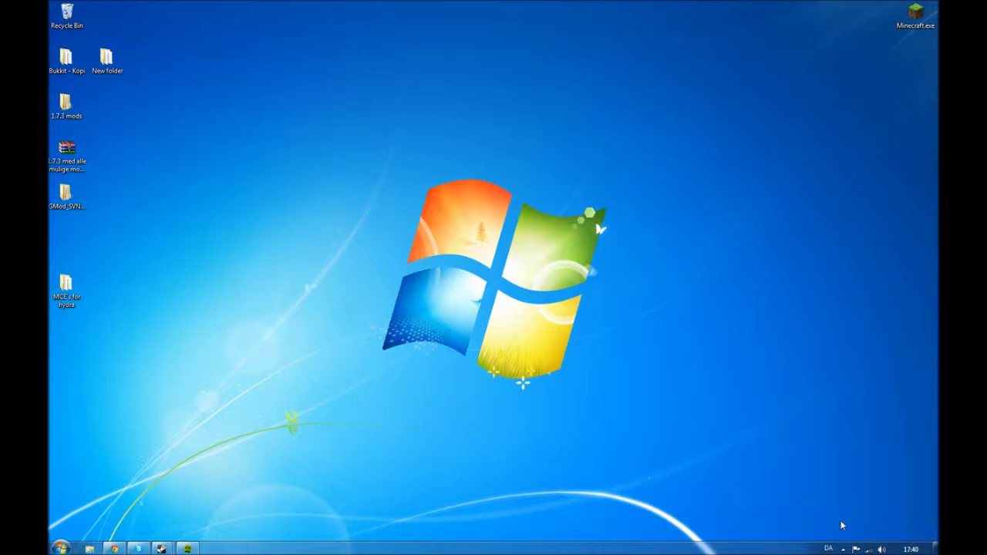
# Start the Razer Hydra Driver v1.00 download from Razer Support in Chrome, then minimise Chrome
pyautogui.click(843, 548)
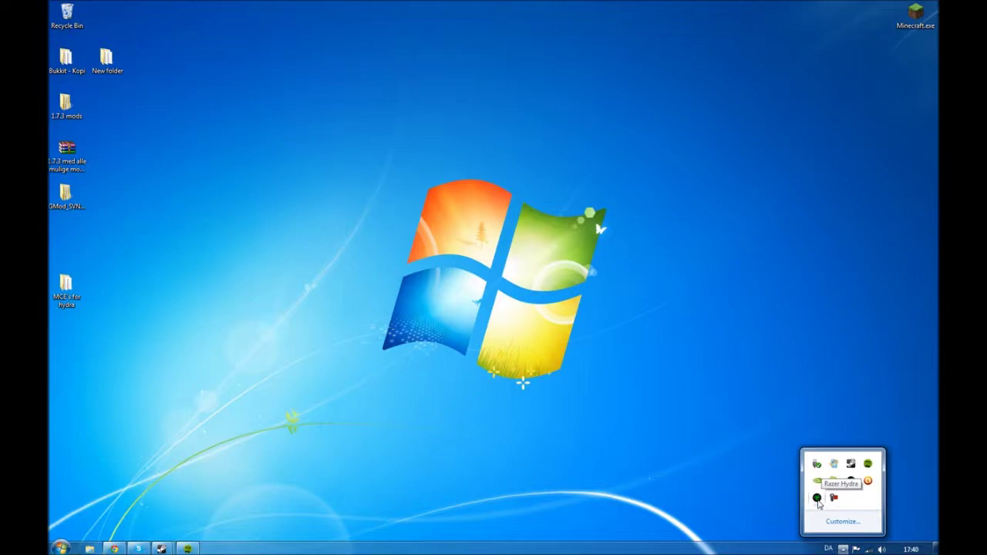
pyautogui.click(817, 499)
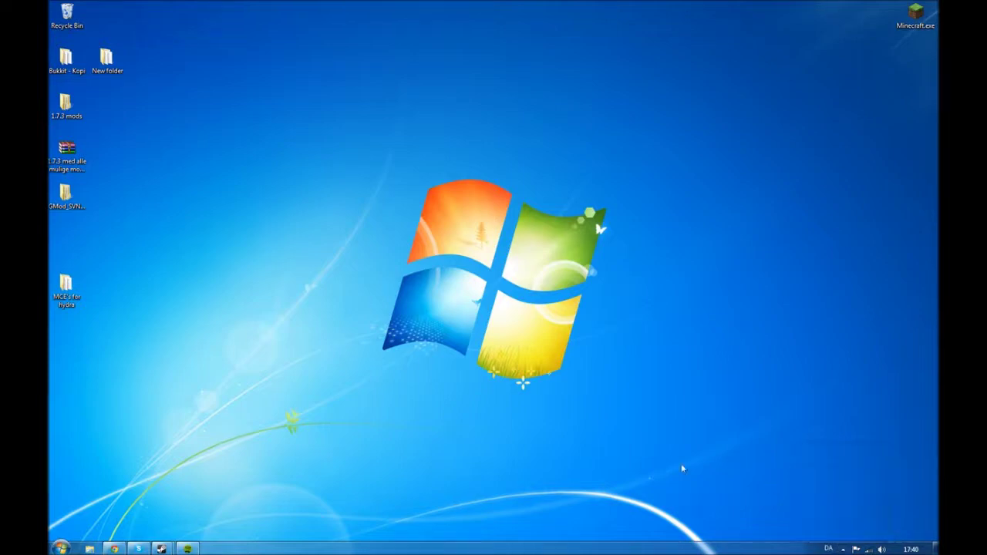
pyautogui.click(116, 549)
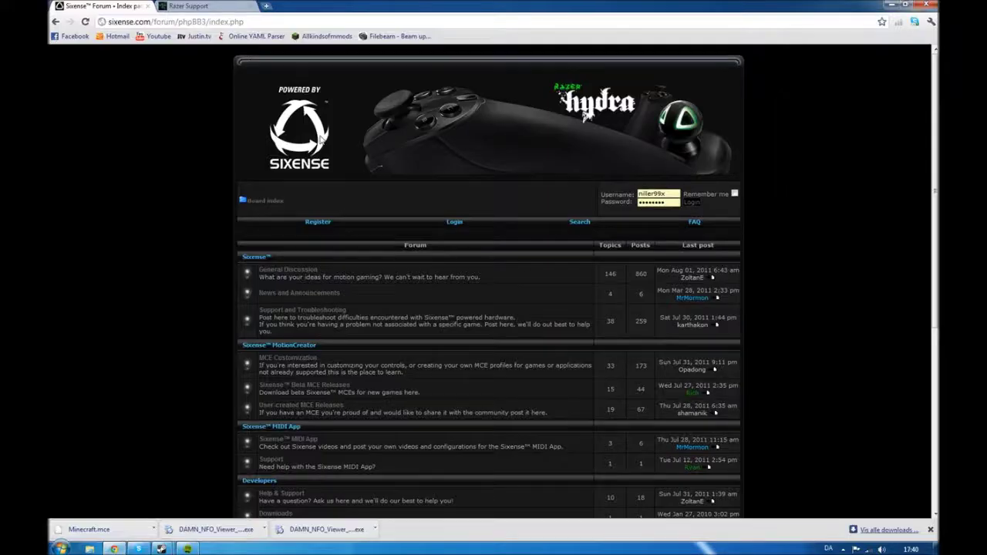
pyautogui.click(194, 8)
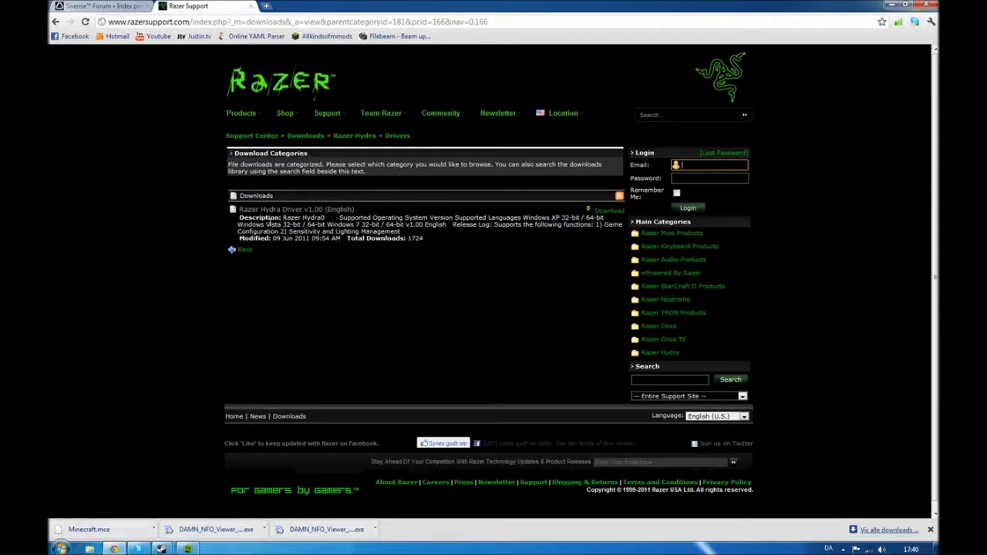
pyautogui.click(324, 211)
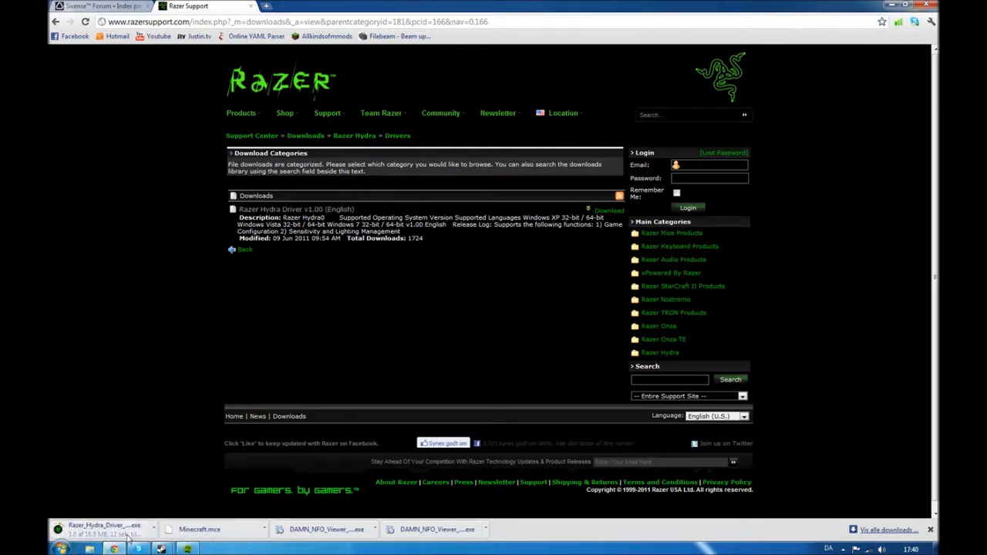
pyautogui.click(935, 548)
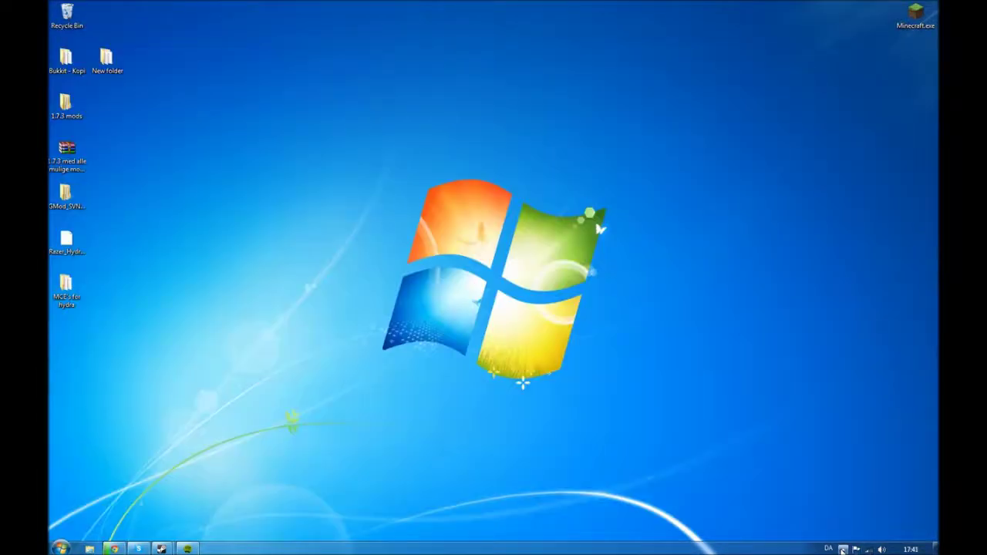
# Open the Razer Hydra window from the tray, move it to the upper right, and pick a game
pyautogui.click(843, 549)
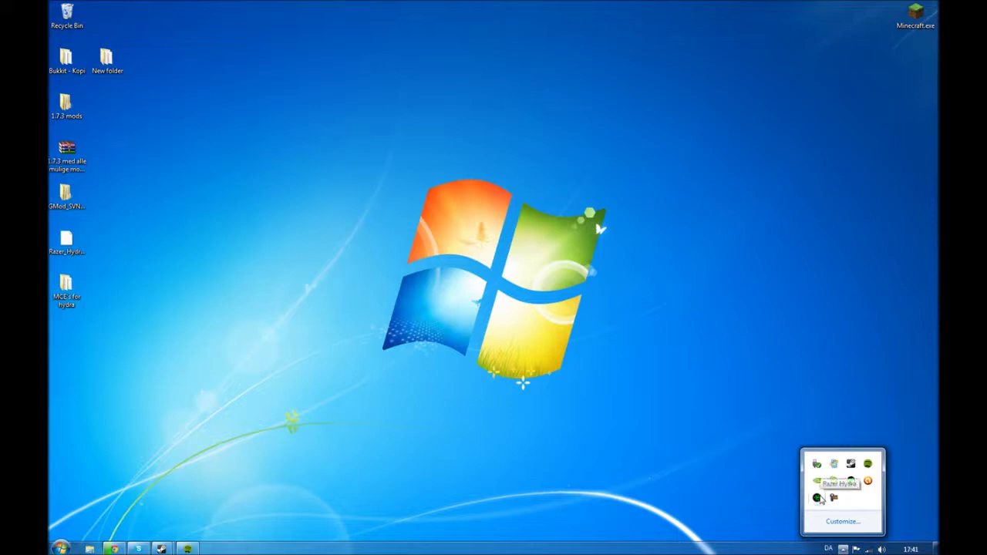
pyautogui.click(817, 498)
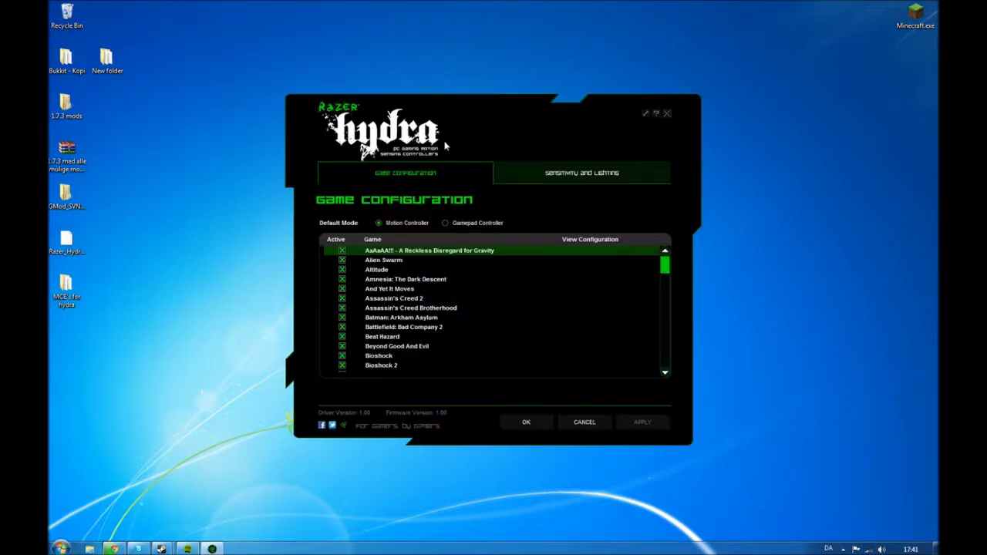
pyautogui.moveTo(448, 117); pyautogui.dragTo(611, 58)
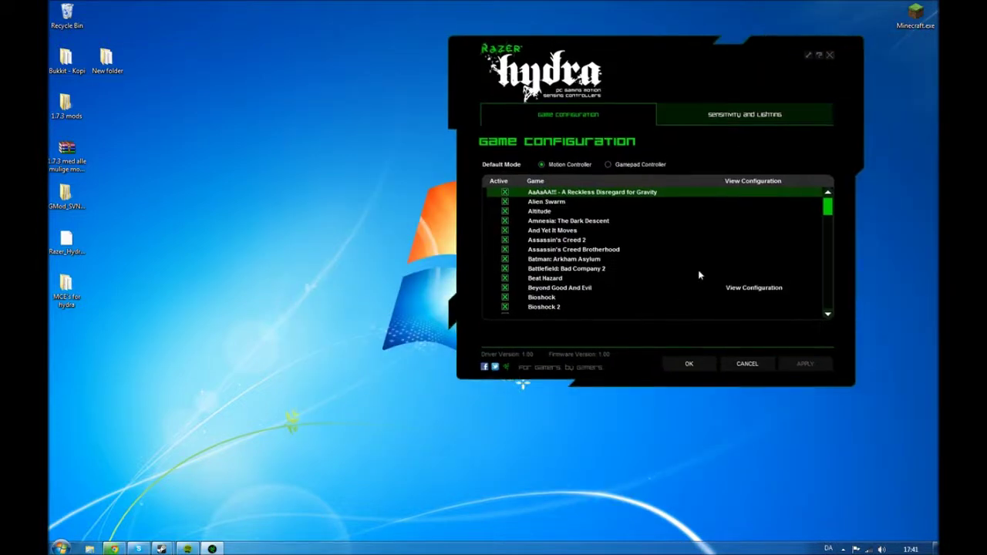
pyautogui.moveTo(827, 213)
pyautogui.mouseDown()
pyautogui.moveTo(829, 222)
pyautogui.moveTo(828, 202)
pyautogui.moveTo(829, 226)
pyautogui.moveTo(824, 200)
pyautogui.mouseUp()
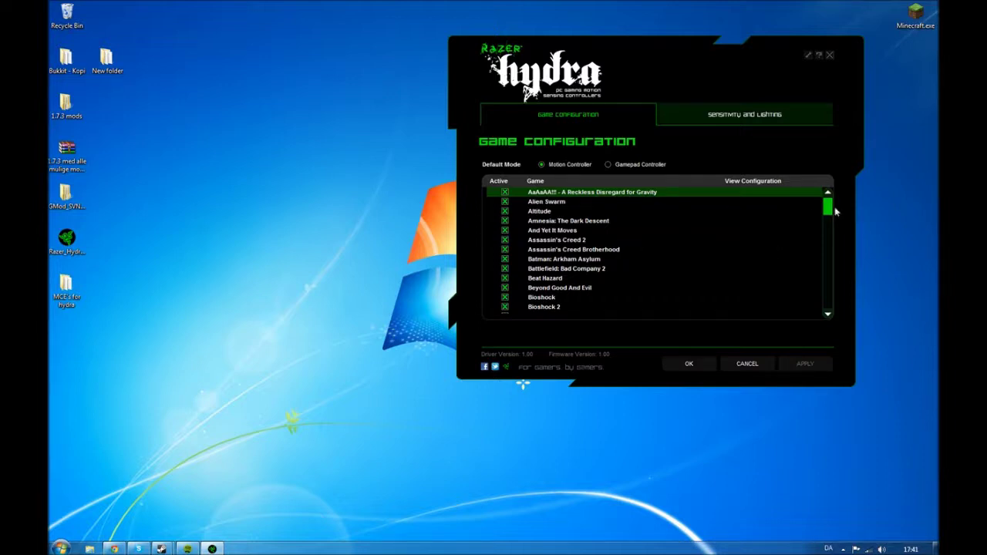
pyautogui.moveTo(827, 208)
pyautogui.mouseDown()
pyautogui.moveTo(829, 307)
pyautogui.moveTo(839, 258)
pyautogui.moveTo(830, 205)
pyautogui.mouseUp()
pyautogui.click(587, 221)
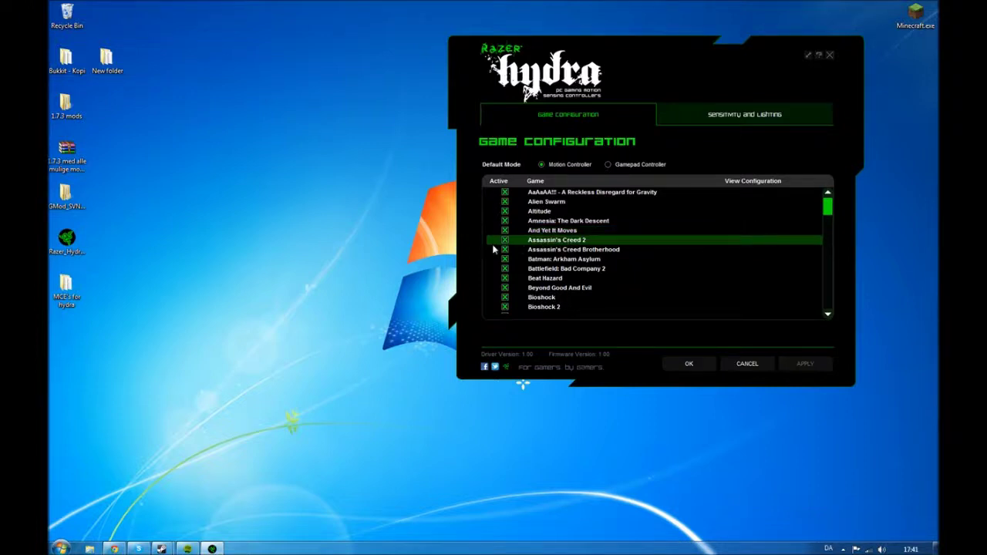
pyautogui.click(675, 242)
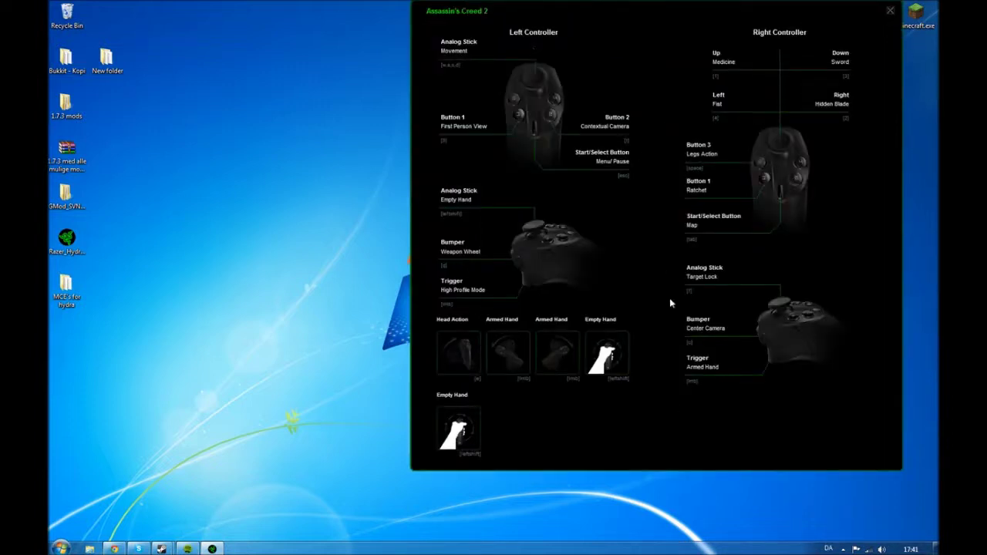
pyautogui.click(888, 12)
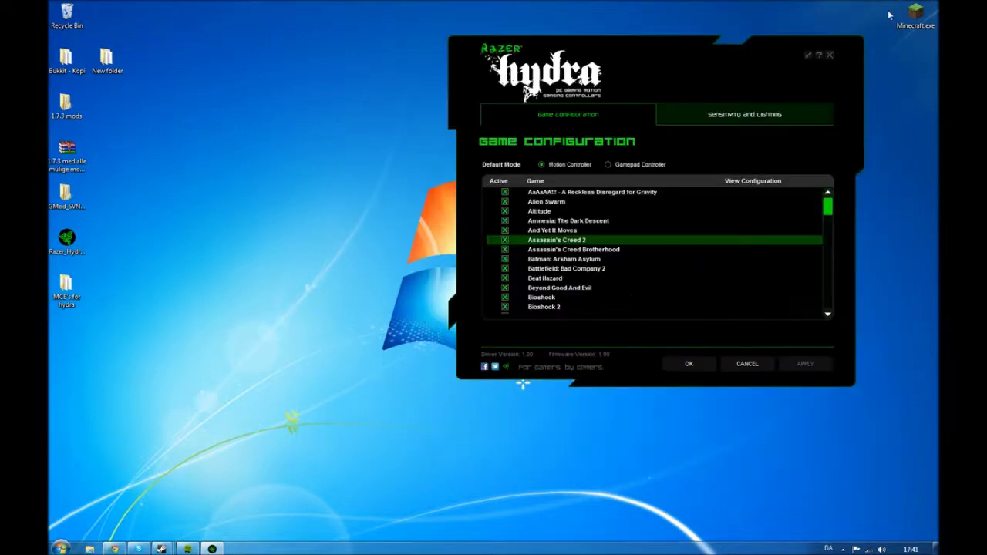
pyautogui.click(505, 240)
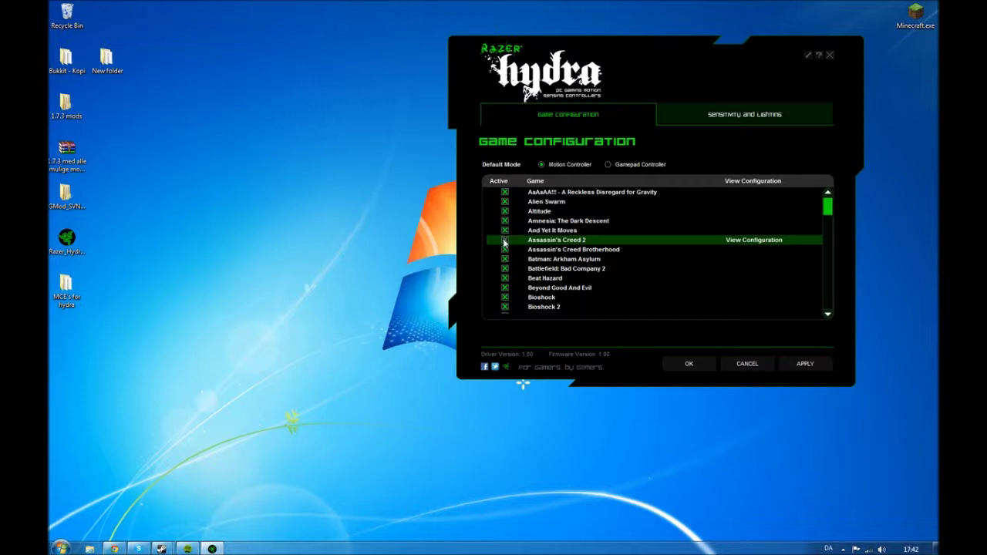
pyautogui.click(505, 243)
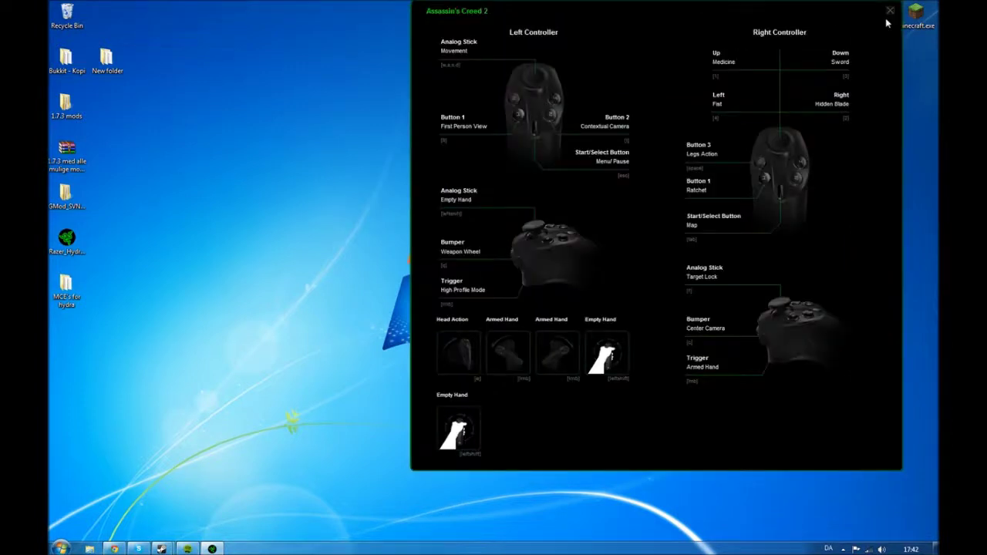
pyautogui.click(889, 11)
pyautogui.click(505, 241)
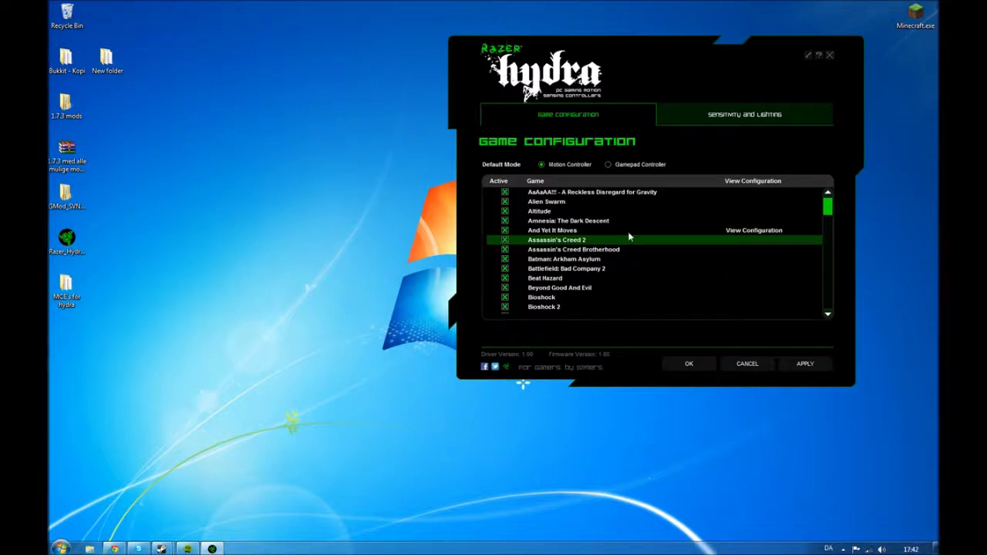
pyautogui.click(582, 245)
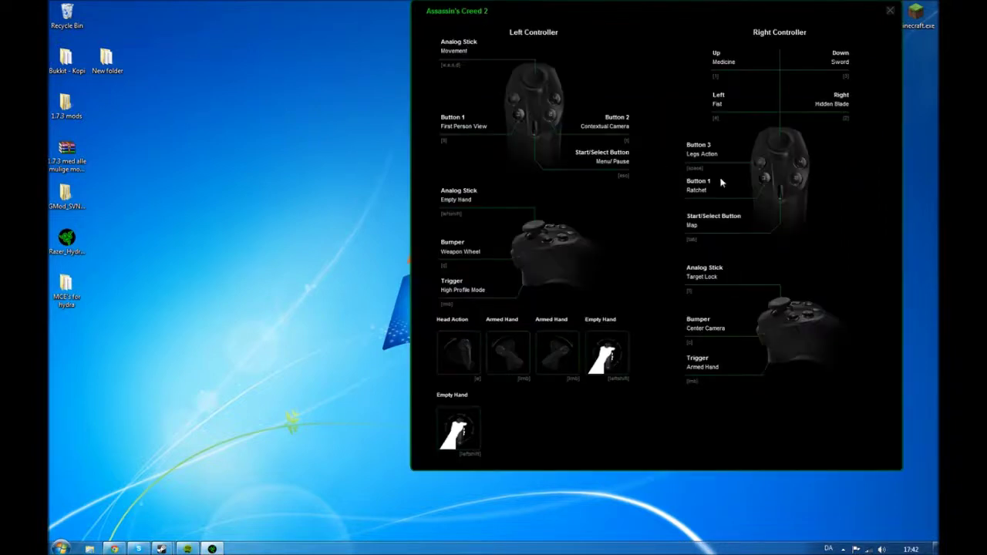
pyautogui.click(892, 11)
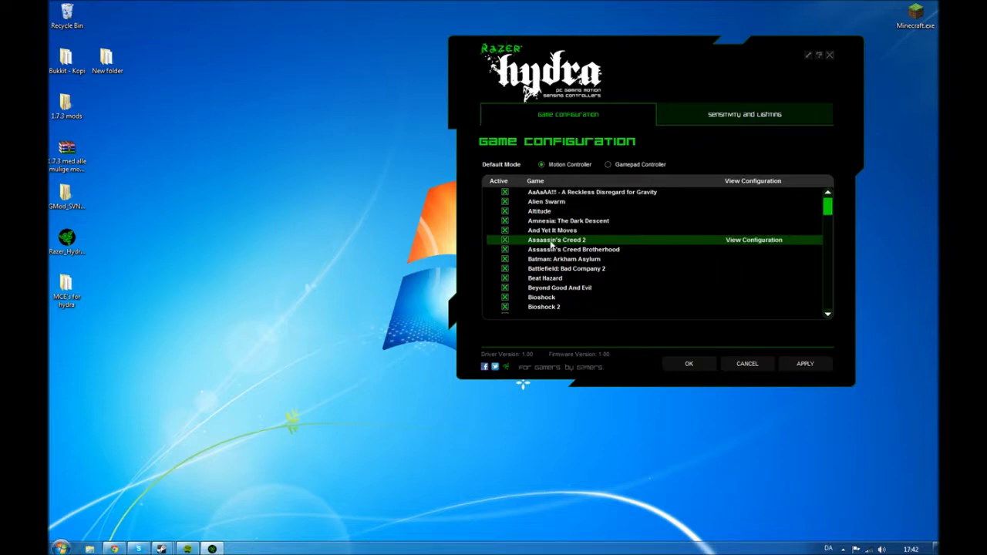
pyautogui.scroll(-1, 647, 266)
pyautogui.scroll(-2, 647, 265)
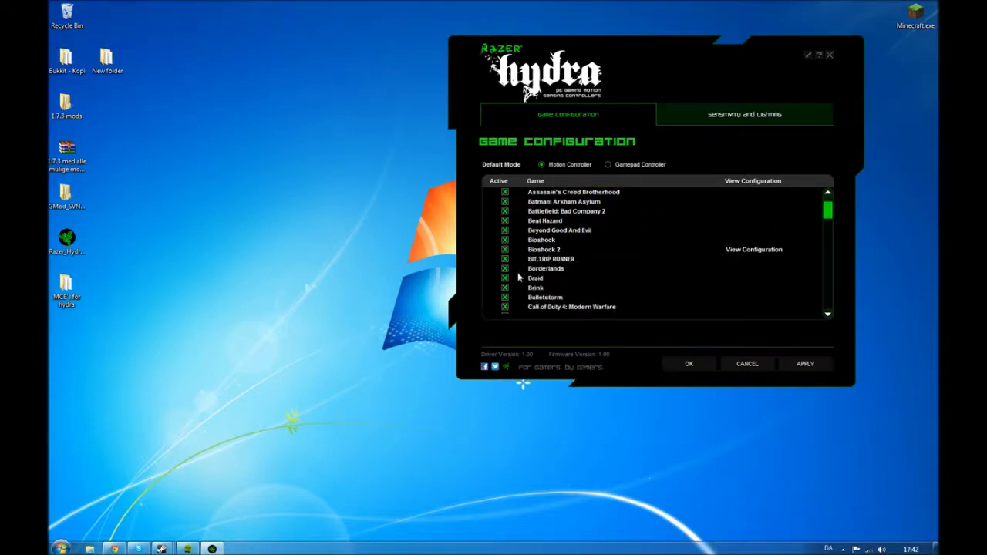
pyautogui.scroll(2, 571, 262)
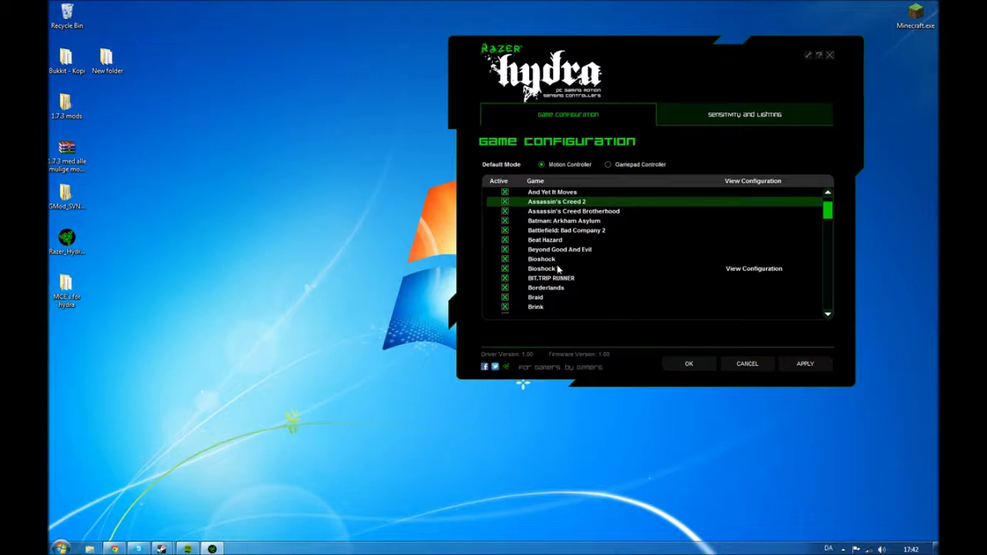
pyautogui.scroll(-6, 555, 271)
pyautogui.scroll(-2, 653, 265)
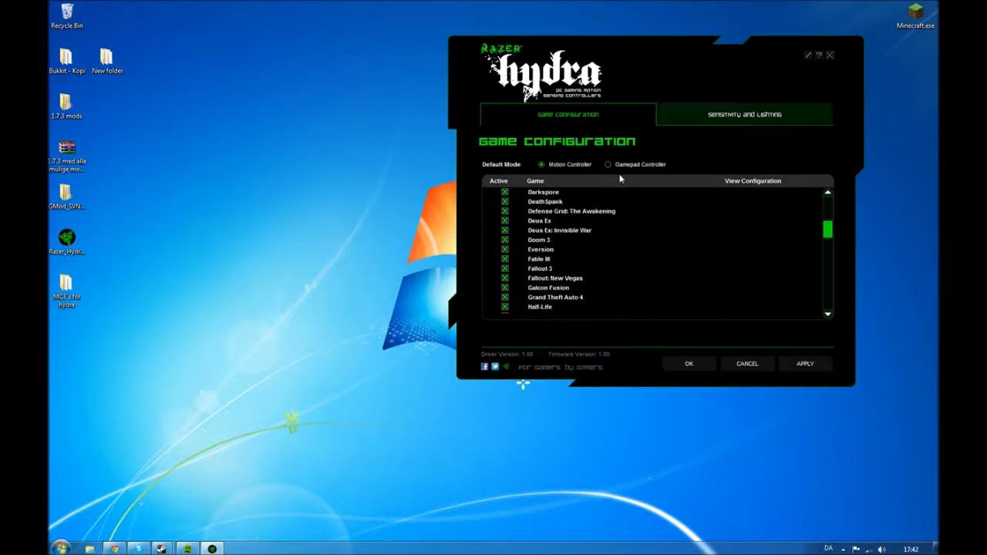
pyautogui.scroll(4, 565, 171)
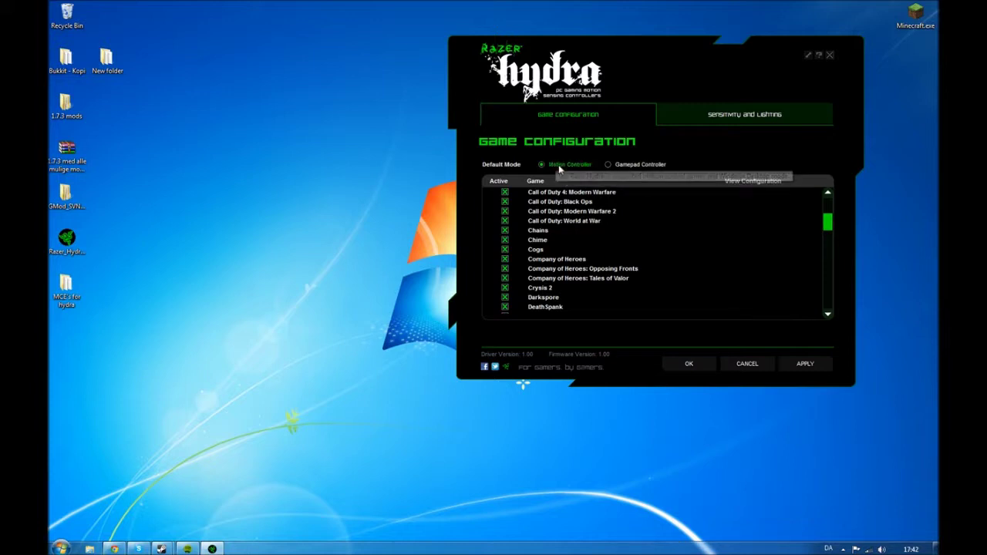
pyautogui.scroll(1, 583, 217)
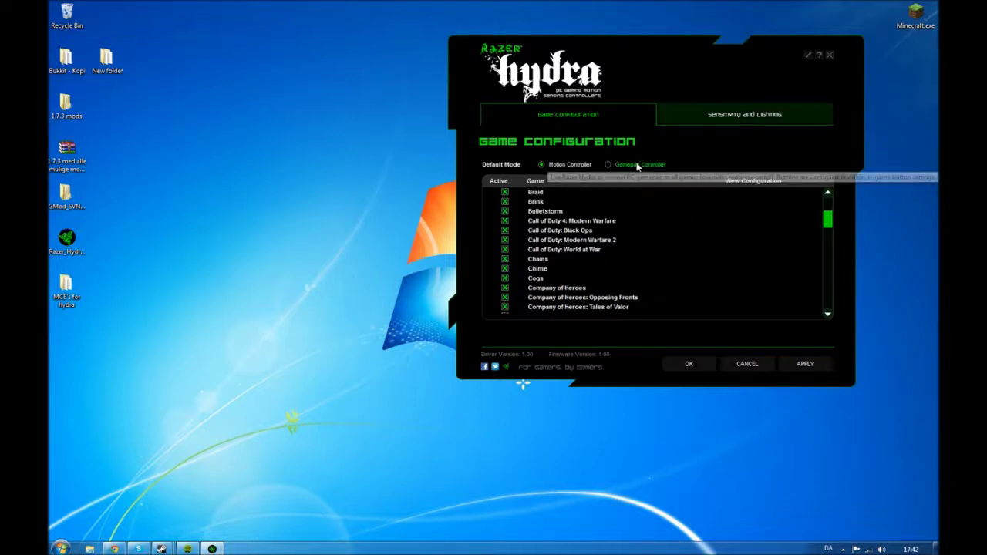
pyautogui.click(608, 164)
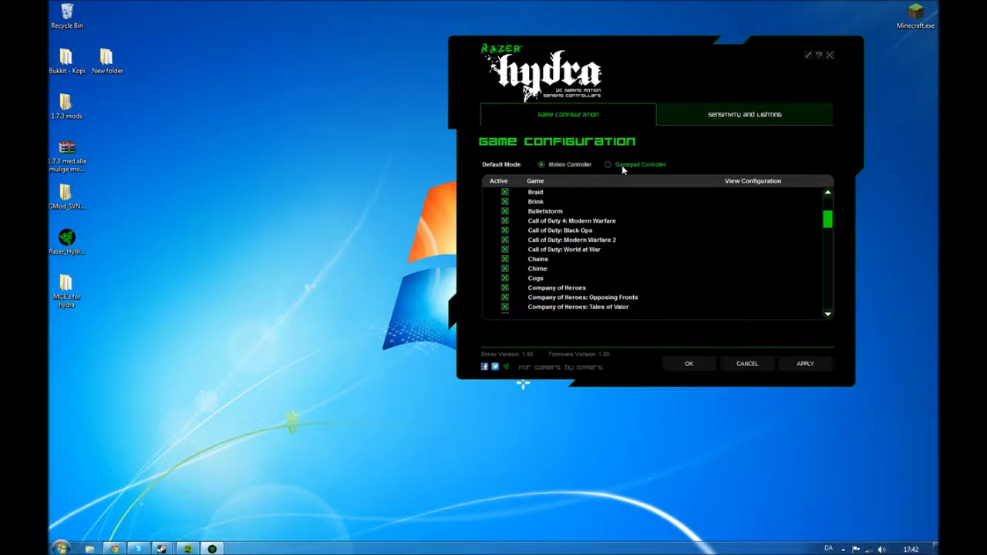
pyautogui.click(620, 165)
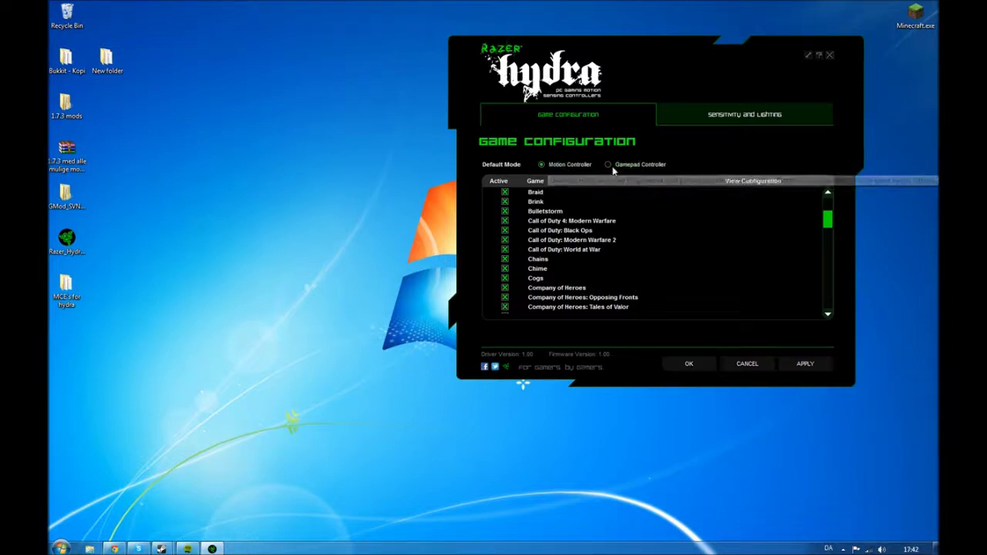
pyautogui.click(552, 164)
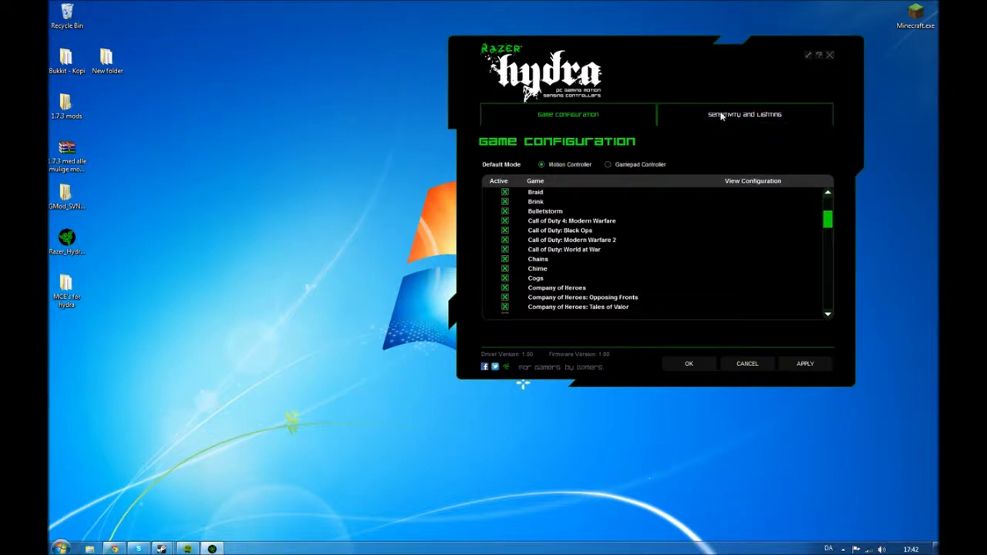
# Set the controller lighting brightness to Dim and apply it
pyautogui.click(721, 116)
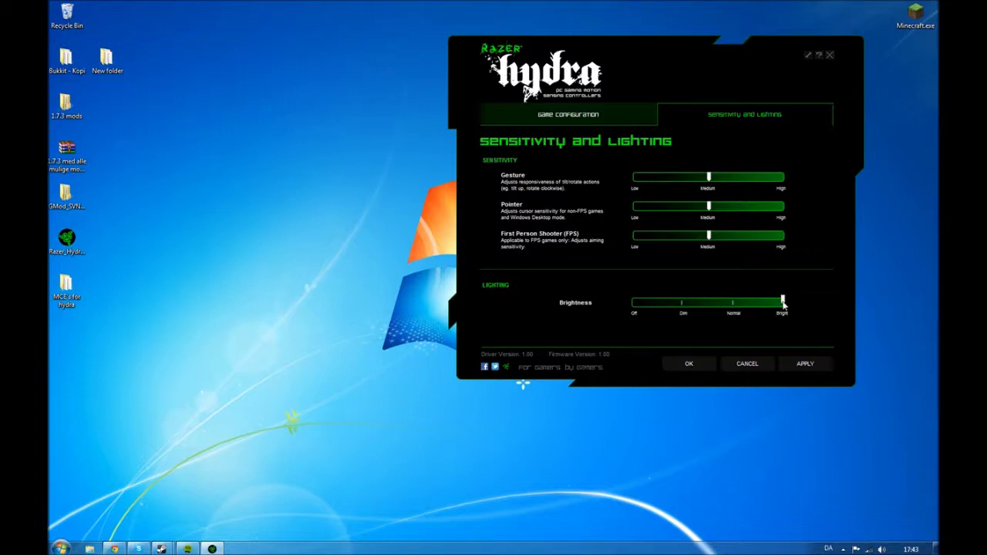
pyautogui.moveTo(783, 304)
pyautogui.mouseDown()
pyautogui.moveTo(682, 303)
pyautogui.moveTo(783, 303)
pyautogui.mouseUp()
pyautogui.click(805, 363)
# Browse the Call of Duty and Bulletstorm game entries, then open Explorer beside the driver window
pyautogui.click(644, 143)
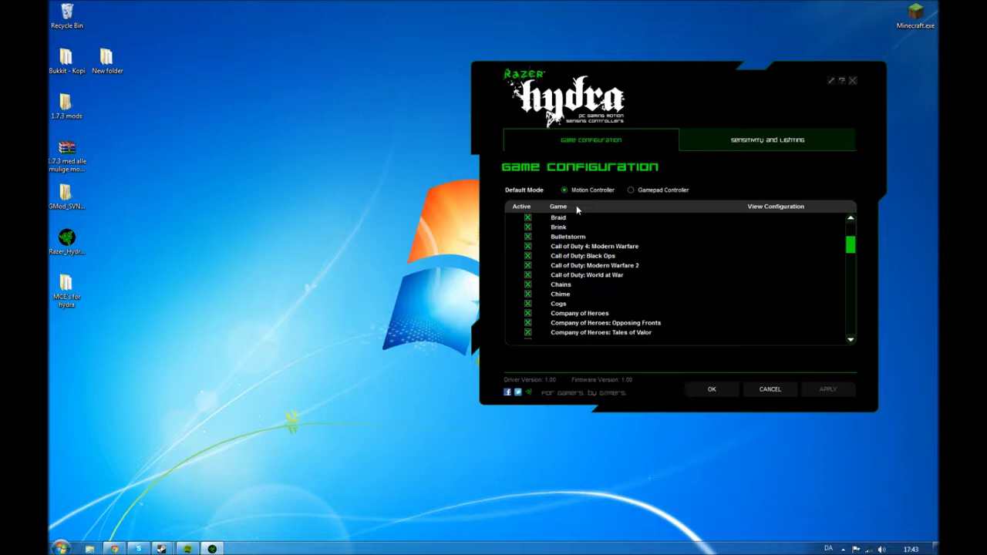
pyautogui.click(594, 268)
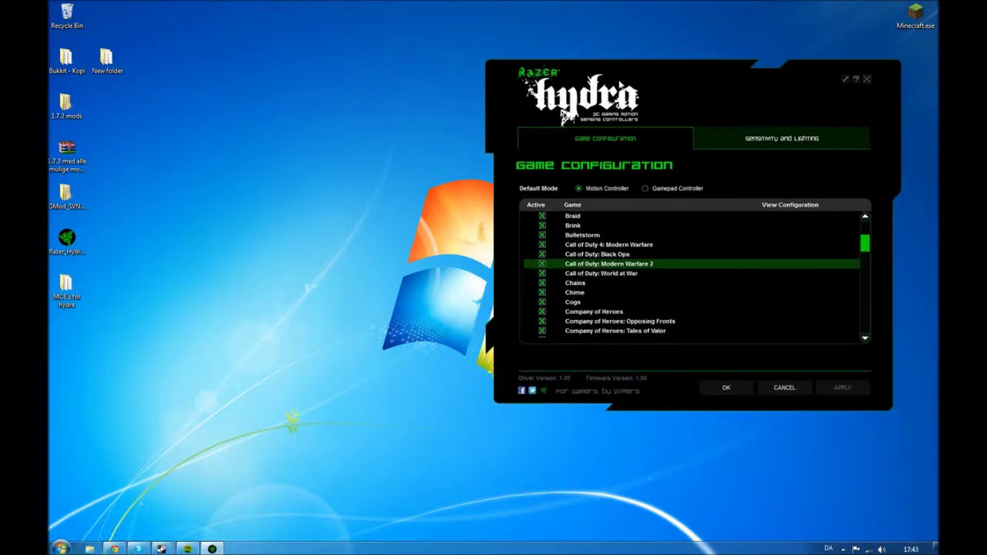
pyautogui.click(592, 272)
pyautogui.click(584, 264)
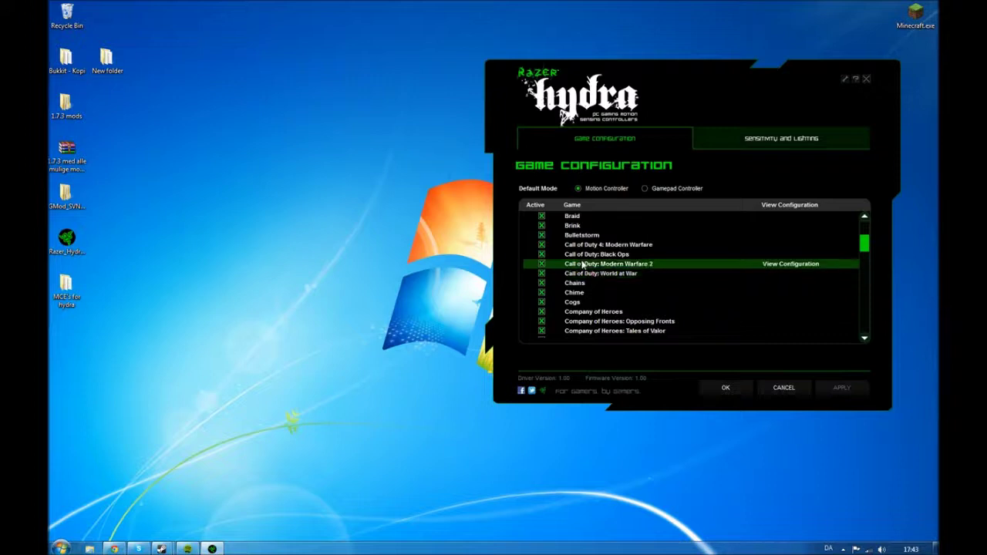
pyautogui.click(579, 254)
pyautogui.click(576, 245)
pyautogui.click(579, 235)
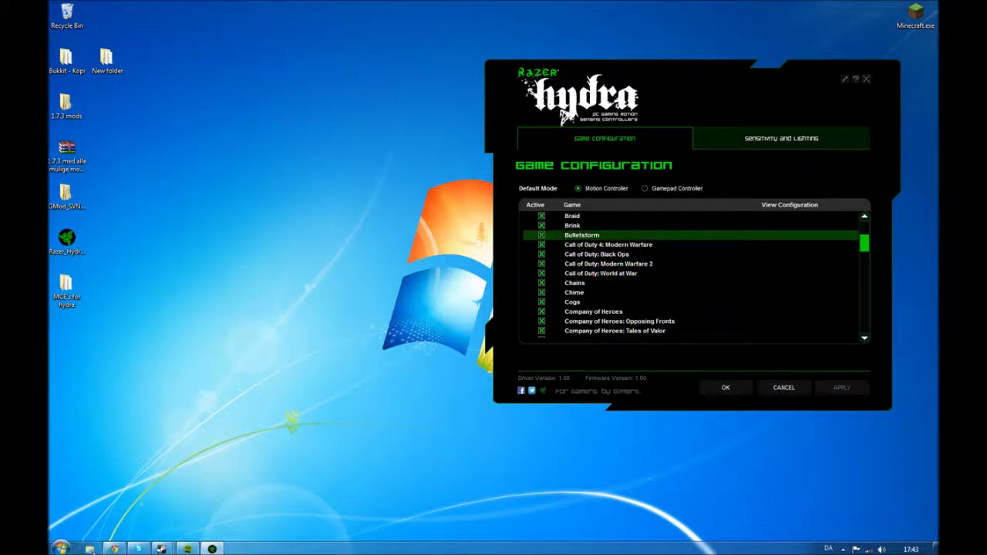
pyautogui.click(89, 548)
pyautogui.moveTo(287, 109)
pyautogui.mouseDown()
pyautogui.moveTo(287, 123)
pyautogui.moveTo(278, 113)
pyautogui.mouseUp()
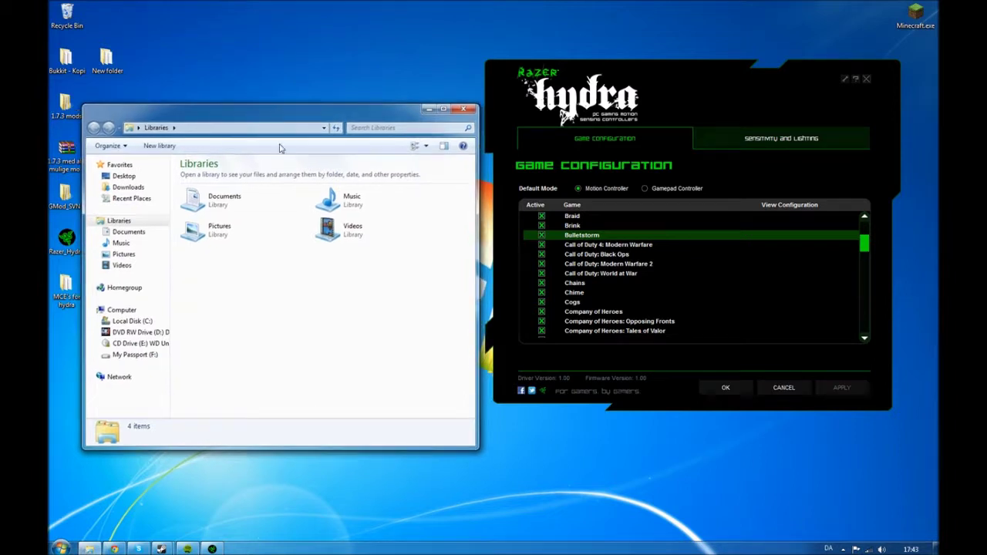
# Navigate Explorer to C:\Program Files (x86)\Razer\Hydra\Sixense
pyautogui.click(132, 323)
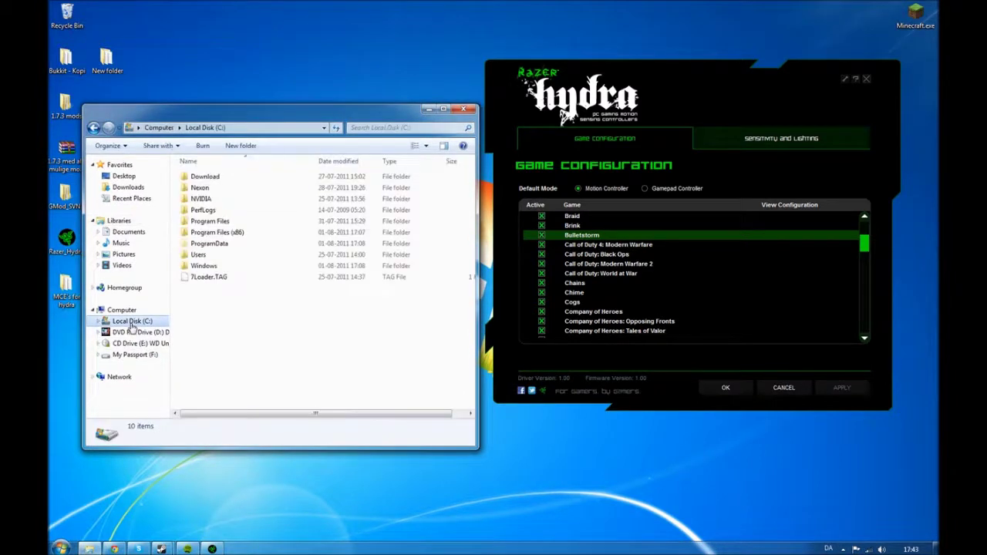
pyautogui.doubleClick(238, 233)
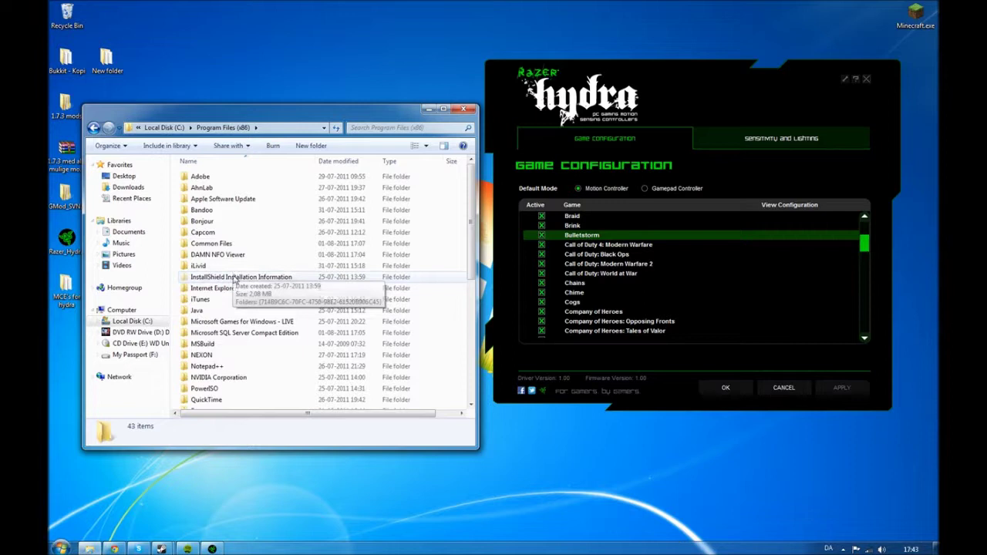
pyautogui.scroll(-3, 234, 282)
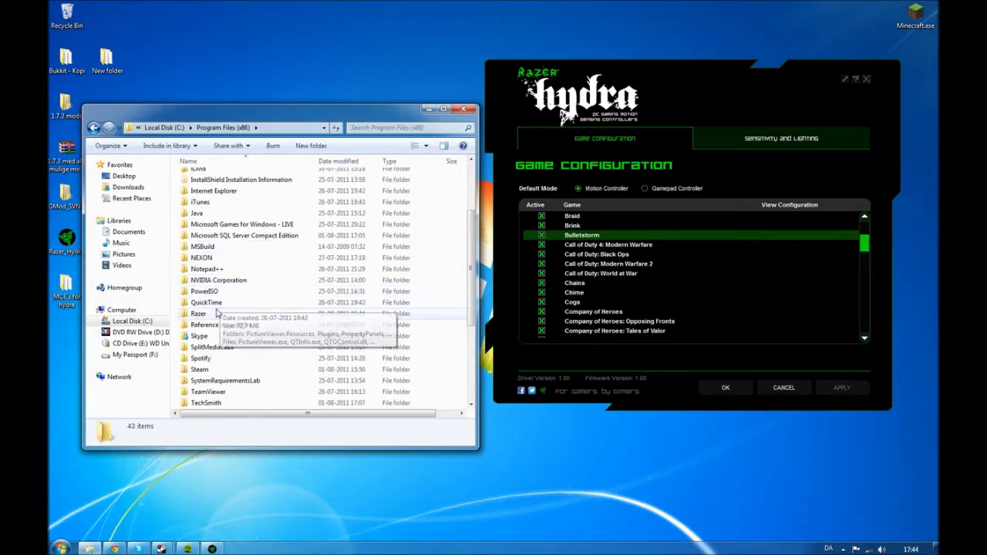
pyautogui.doubleClick(216, 314)
pyautogui.doubleClick(202, 189)
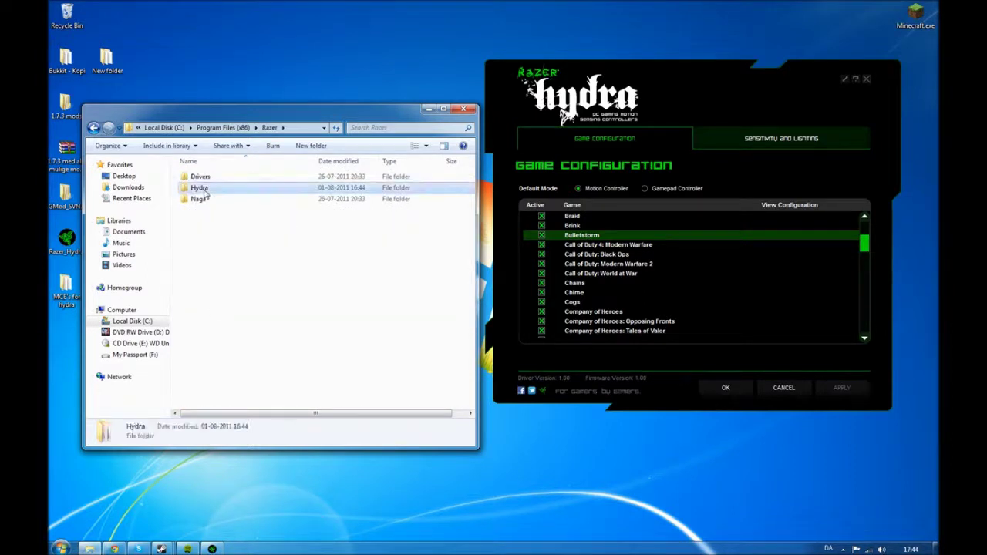
pyautogui.doubleClick(222, 211)
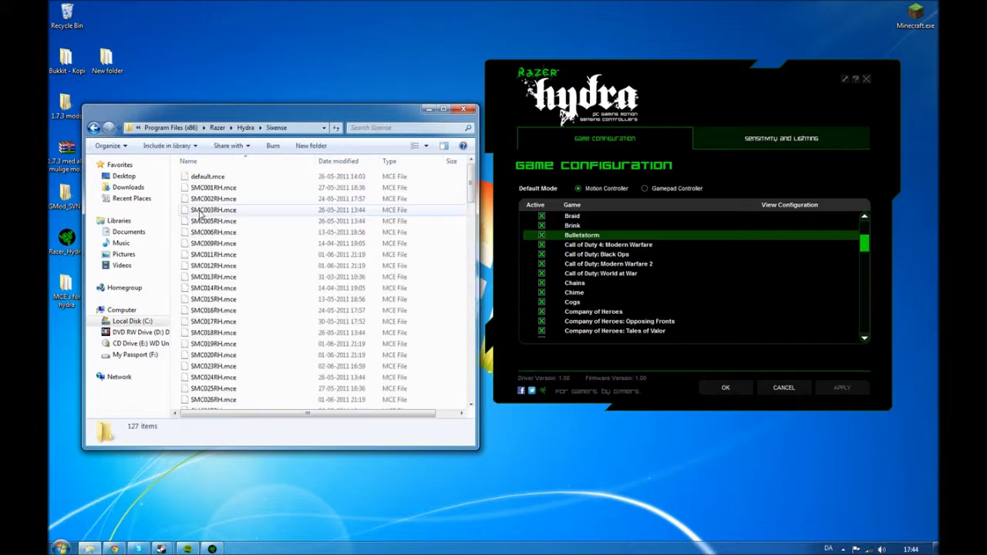
# Select the SMC005RH.mce and SMC130RH.mce profiles and check the Black Ops and World at War entries
pyautogui.click(229, 222)
pyautogui.scroll(-8, 266, 212)
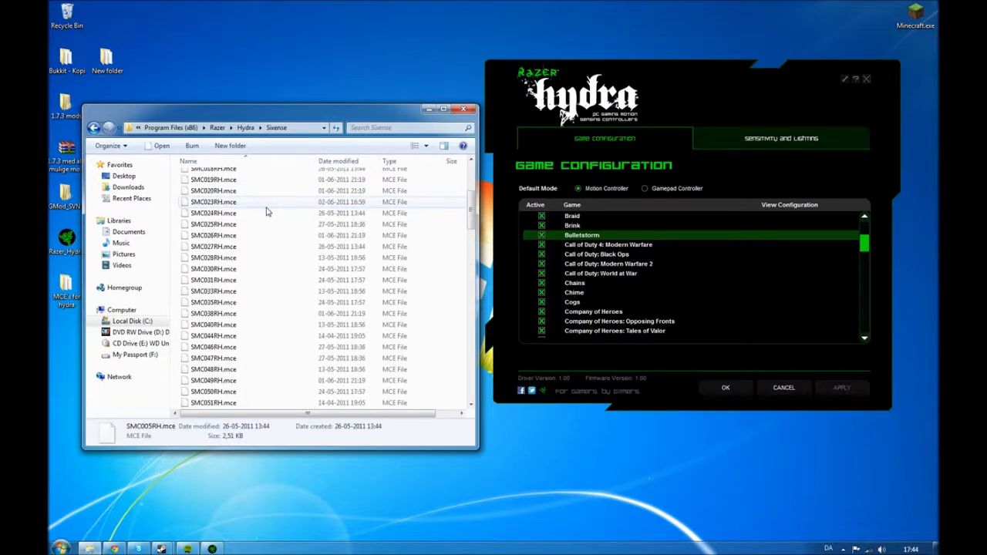
pyautogui.scroll(-9, 260, 216)
pyautogui.click(229, 235)
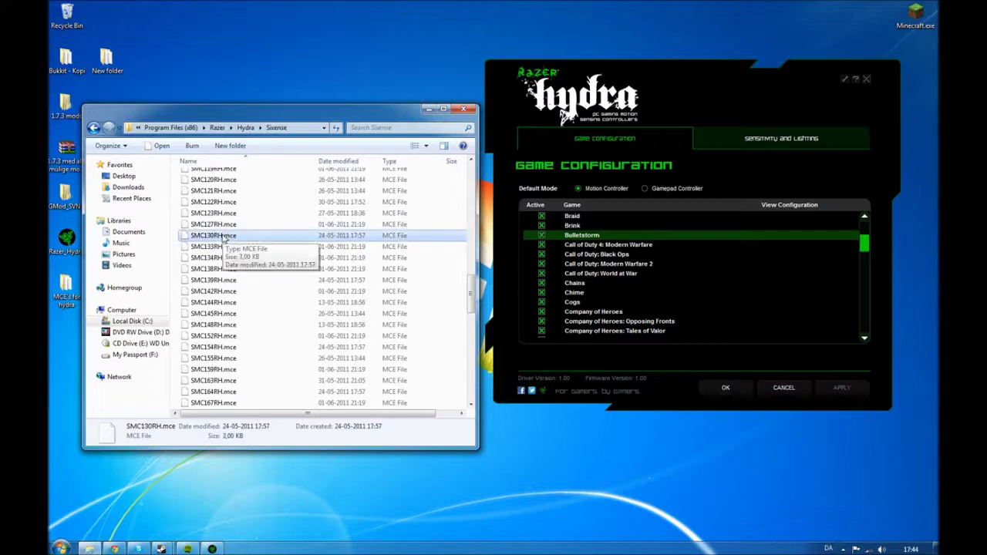
pyautogui.click(590, 254)
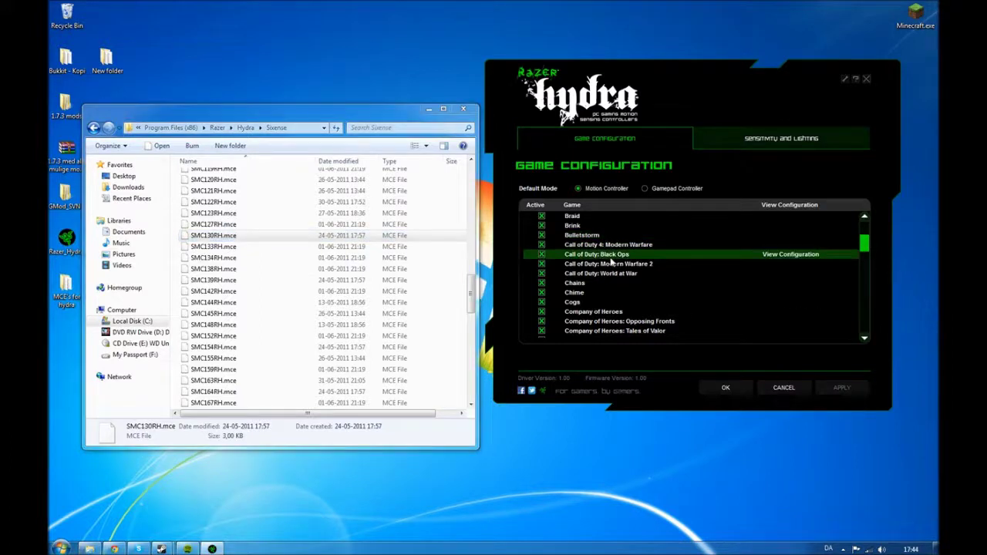
pyautogui.click(601, 274)
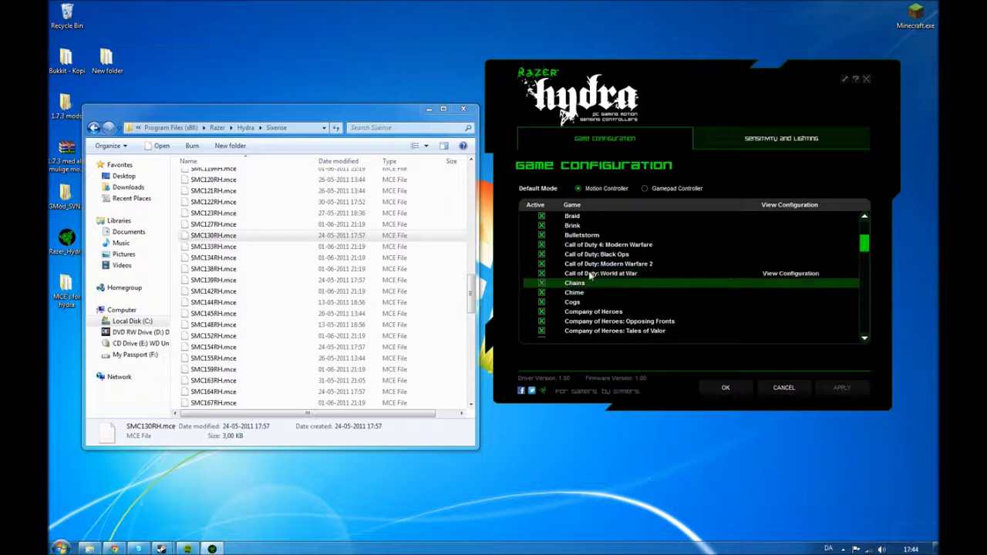
# Compare Modern Warfare 2 and World at War, select SMC123RH.mce, then return to Razer Support in Chrome
pyautogui.click(218, 236)
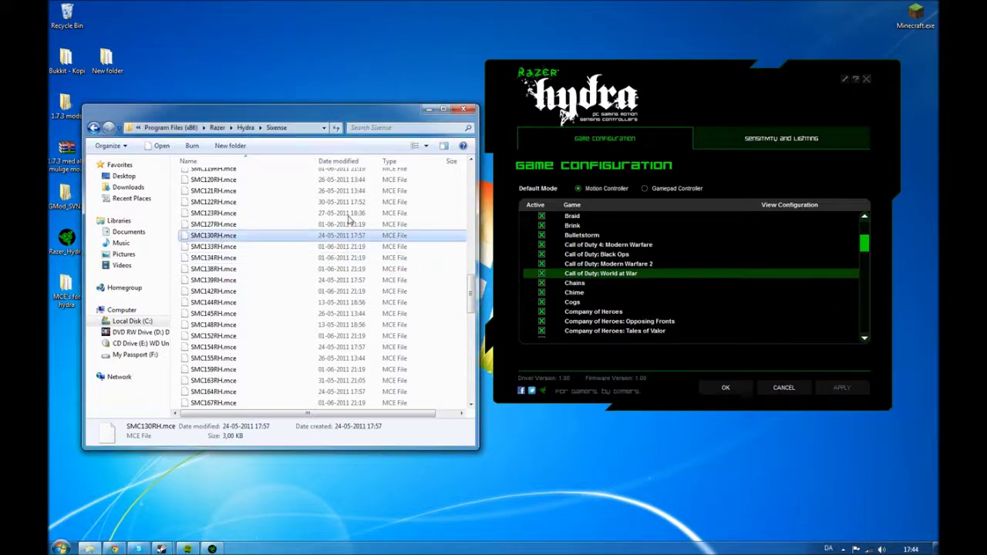
pyautogui.click(613, 265)
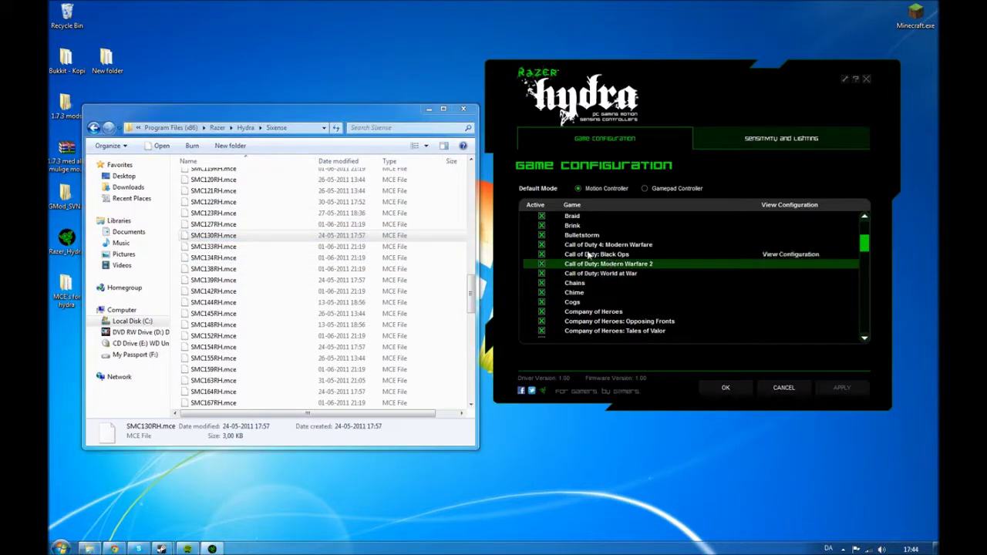
pyautogui.moveTo(587, 254); pyautogui.dragTo(597, 279)
pyautogui.scroll(-8, 595, 296)
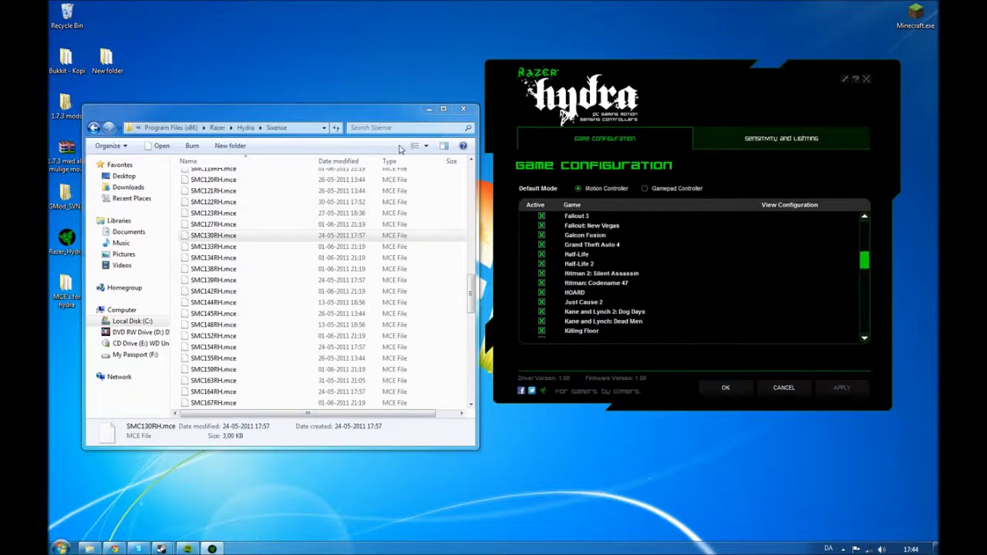
pyautogui.moveTo(363, 113); pyautogui.dragTo(371, 115)
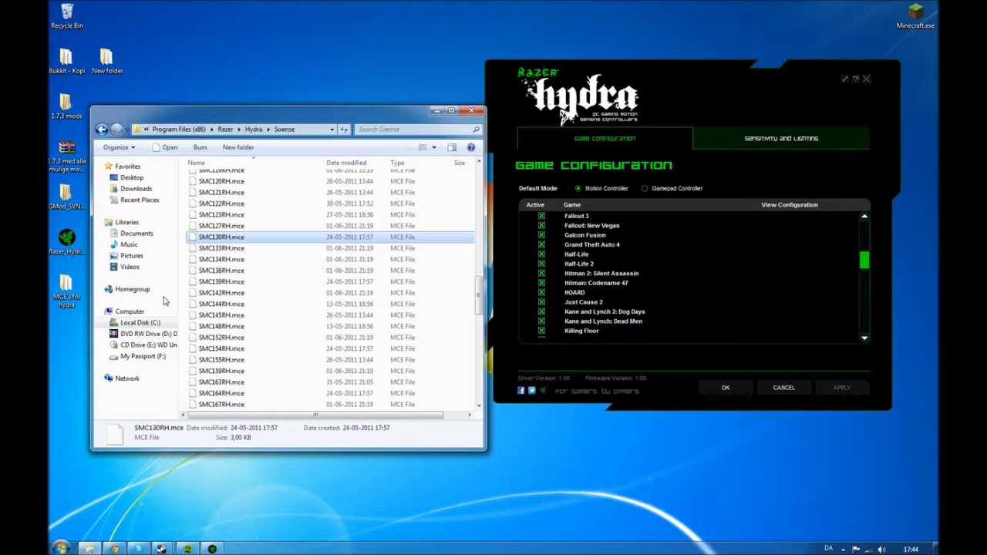
pyautogui.moveTo(202, 111); pyautogui.dragTo(239, 114)
pyautogui.click(282, 219)
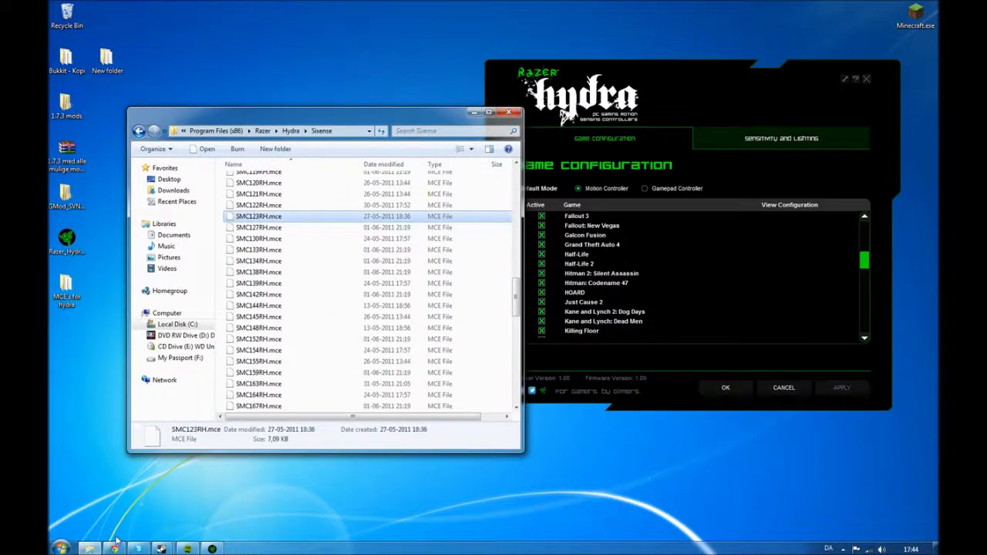
pyautogui.click(113, 548)
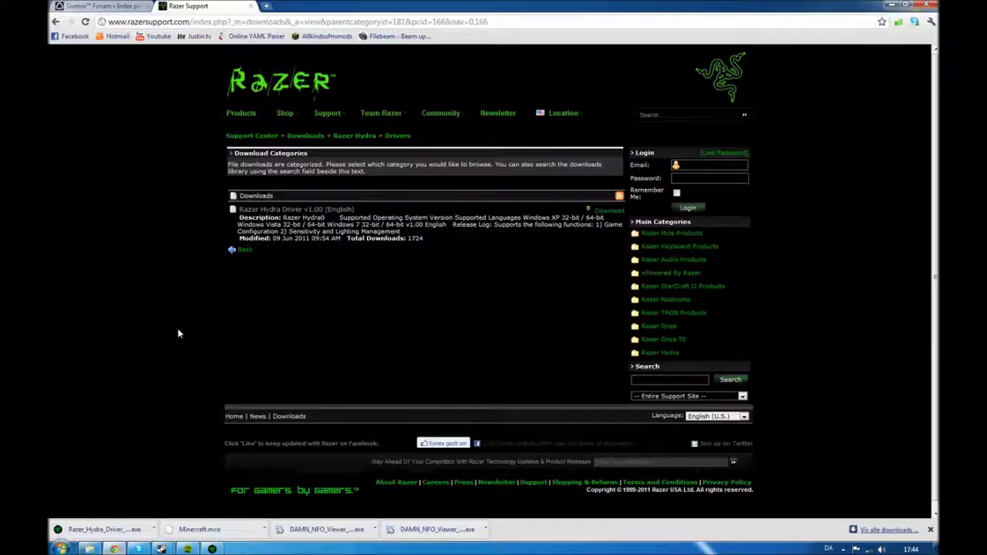
# Go to the Sixense Forum's User-created MCE Releases and open the Minecraft MCE v1 [unofficial] topic
pyautogui.click(89, 6)
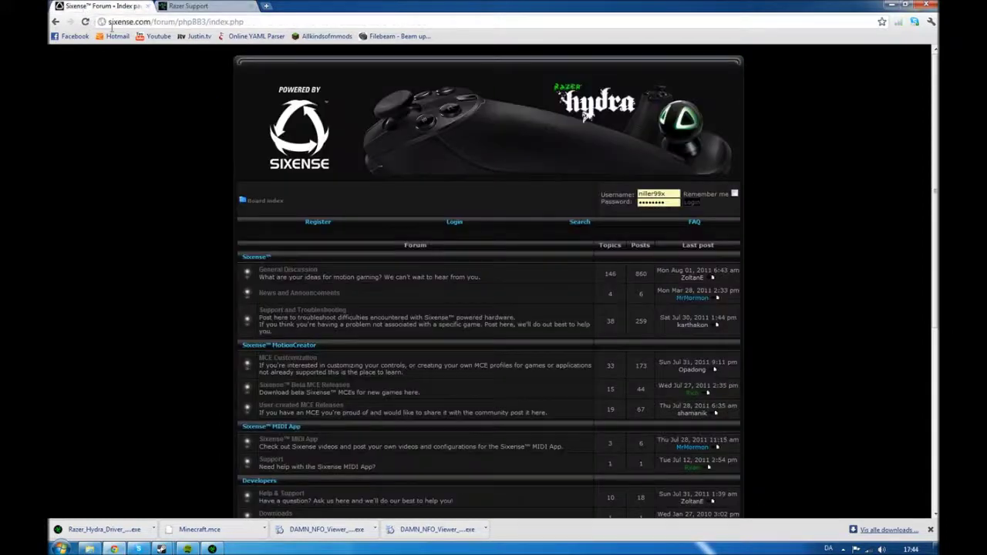
pyautogui.scroll(-1, 176, 226)
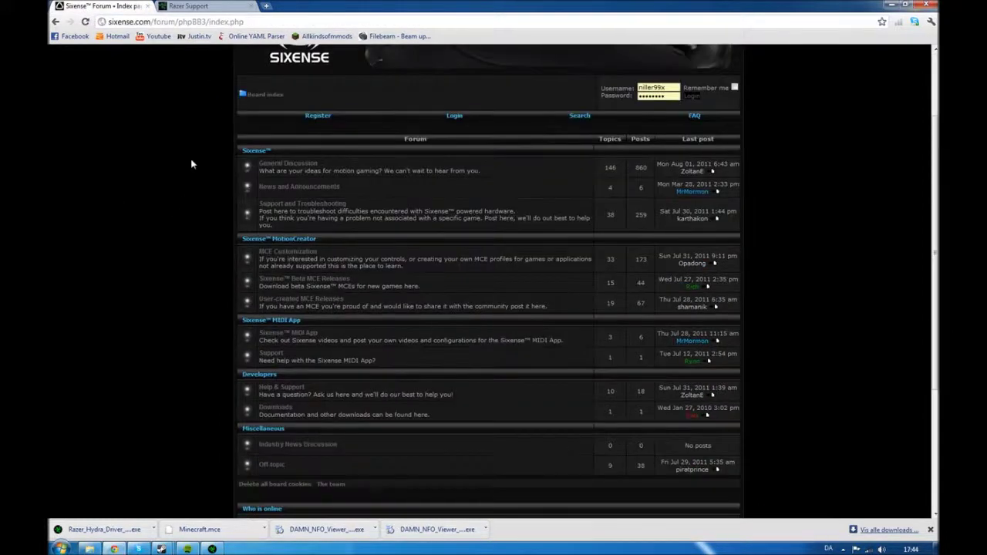
pyautogui.click(194, 7)
pyautogui.click(124, 7)
pyautogui.scroll(-1, 249, 255)
pyautogui.scroll(1, 264, 195)
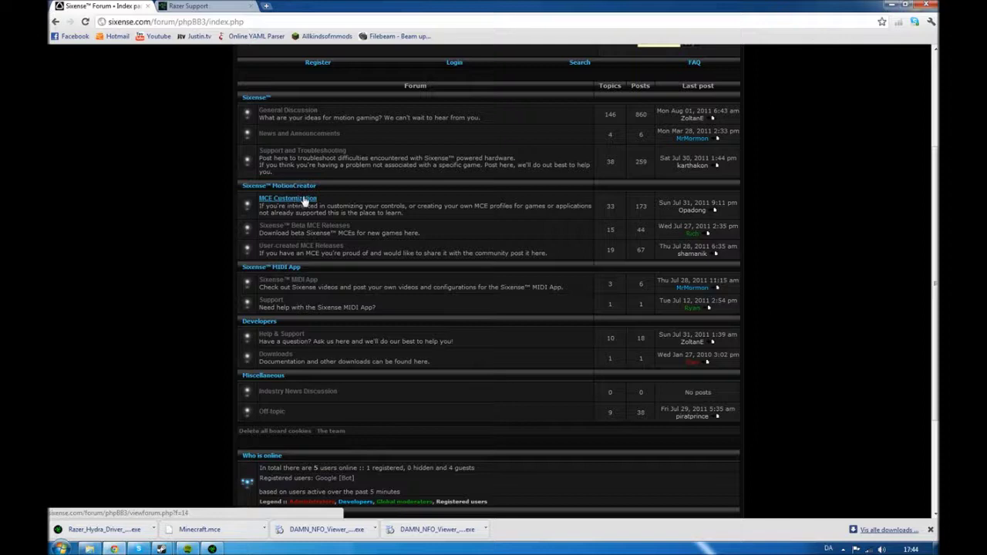
pyautogui.click(303, 247)
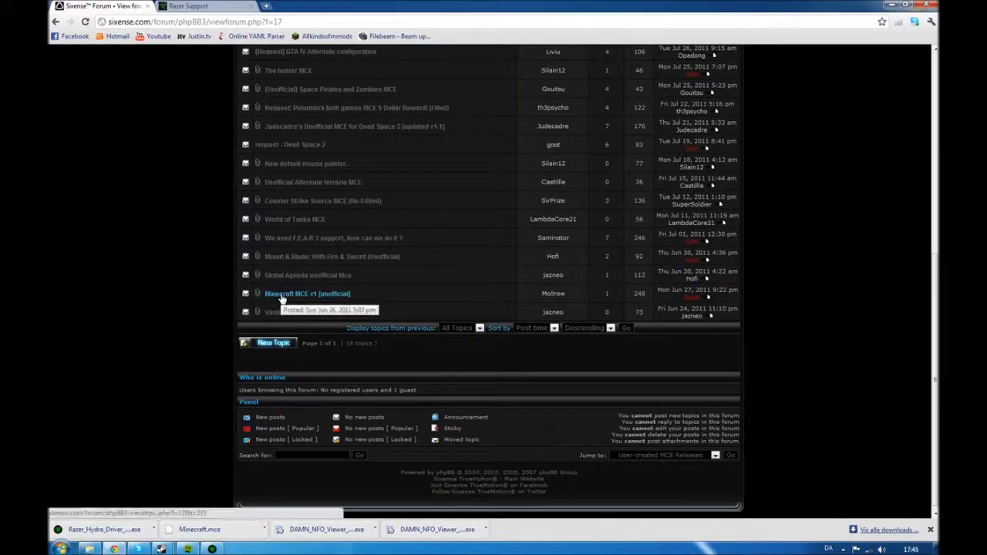
pyautogui.click(285, 296)
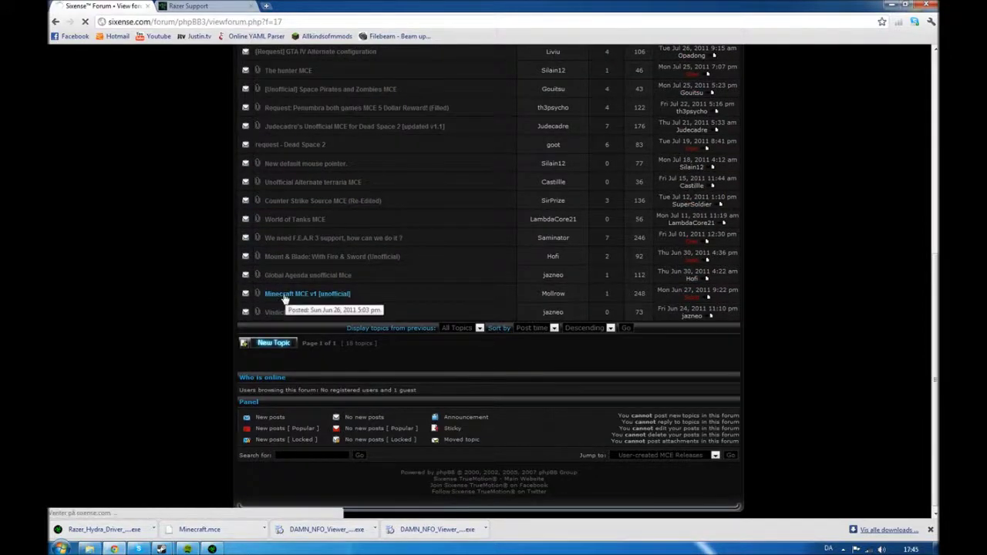
# View the HOARD controller configuration in the Hydra game list, then close it
pyautogui.scroll(-4, 384, 322)
pyautogui.scroll(3, 393, 222)
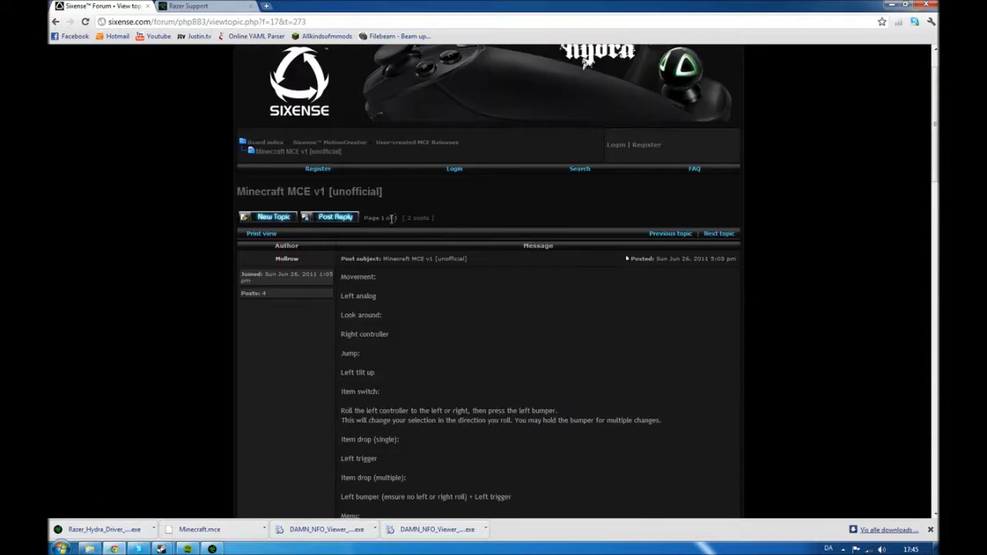
pyautogui.scroll(-1, 408, 262)
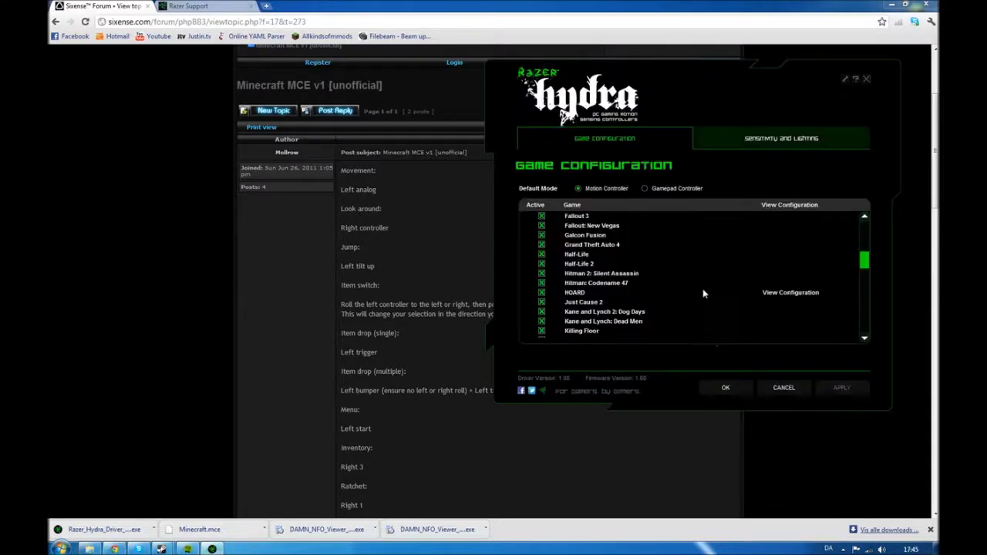
pyautogui.click(699, 292)
pyautogui.doubleClick(699, 292)
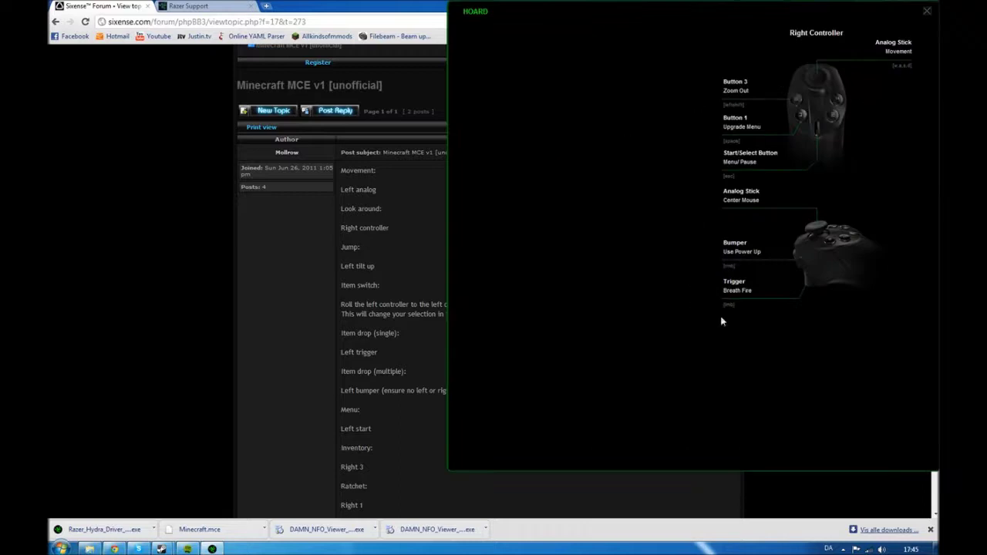
pyautogui.click(927, 13)
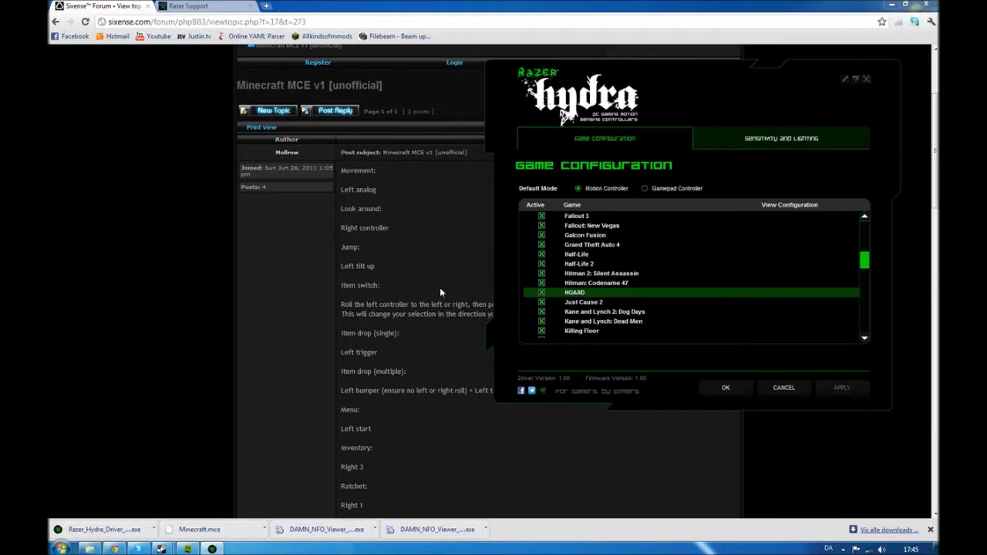
# Scroll the Minecraft MCE v1 topic to its attachments and download Minecraft.mce
pyautogui.click(439, 287)
pyautogui.scroll(-2, 369, 251)
pyautogui.scroll(-3, 514, 247)
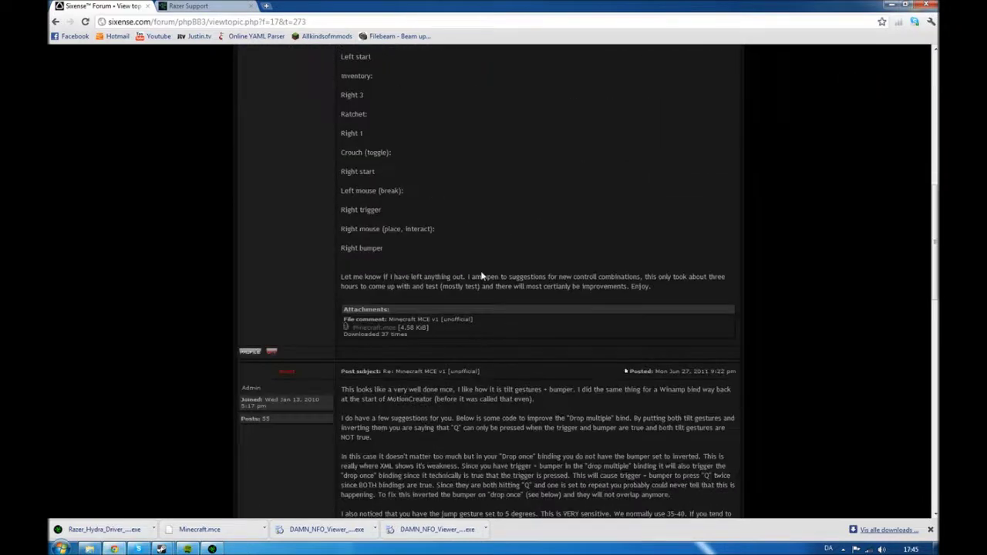
pyautogui.scroll(6, 384, 229)
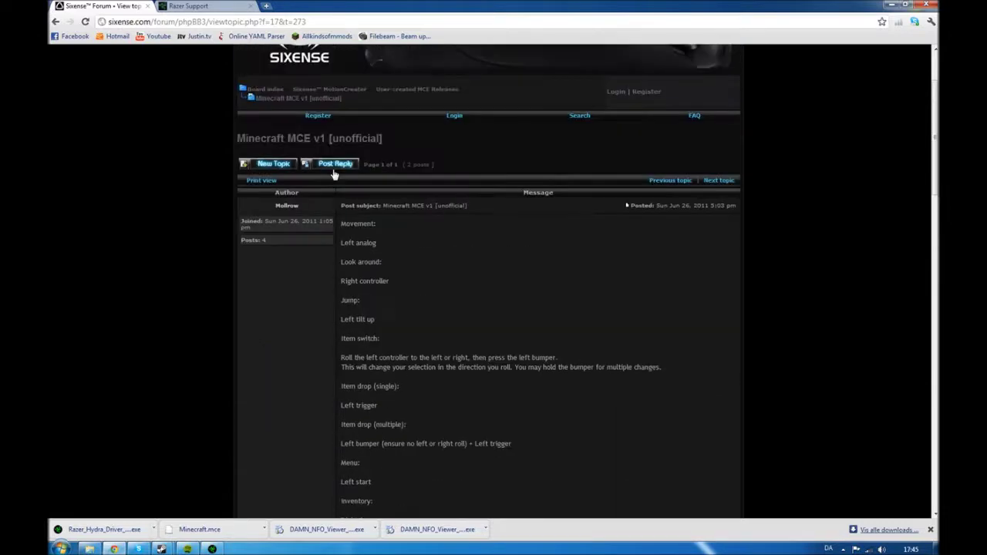
pyautogui.scroll(2, 382, 270)
pyautogui.scroll(-4, 381, 262)
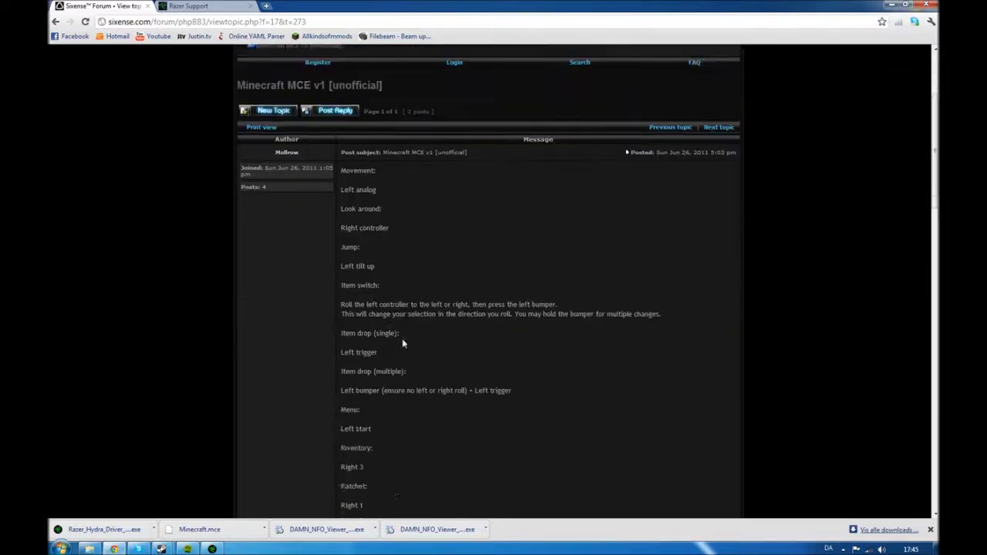
pyautogui.scroll(-3, 374, 313)
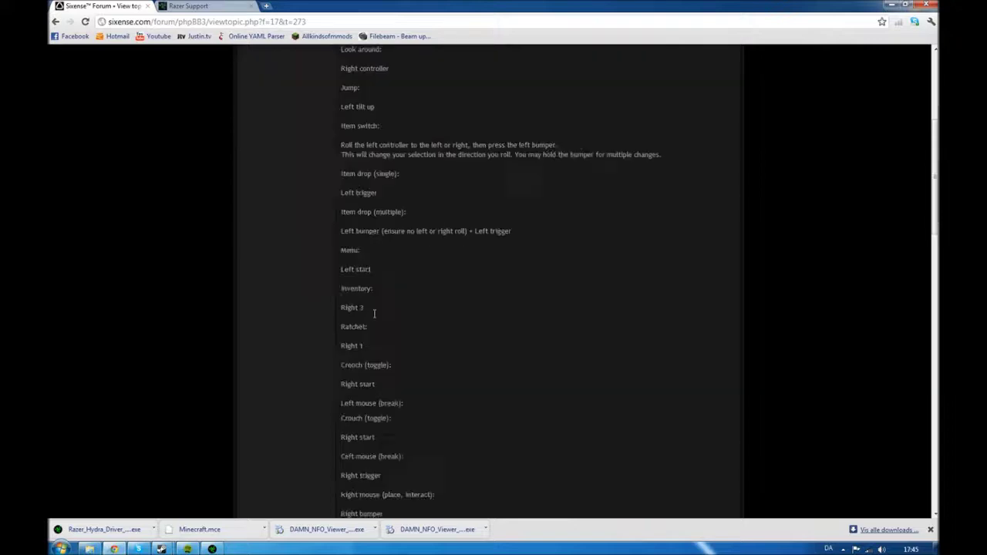
pyautogui.click(363, 434)
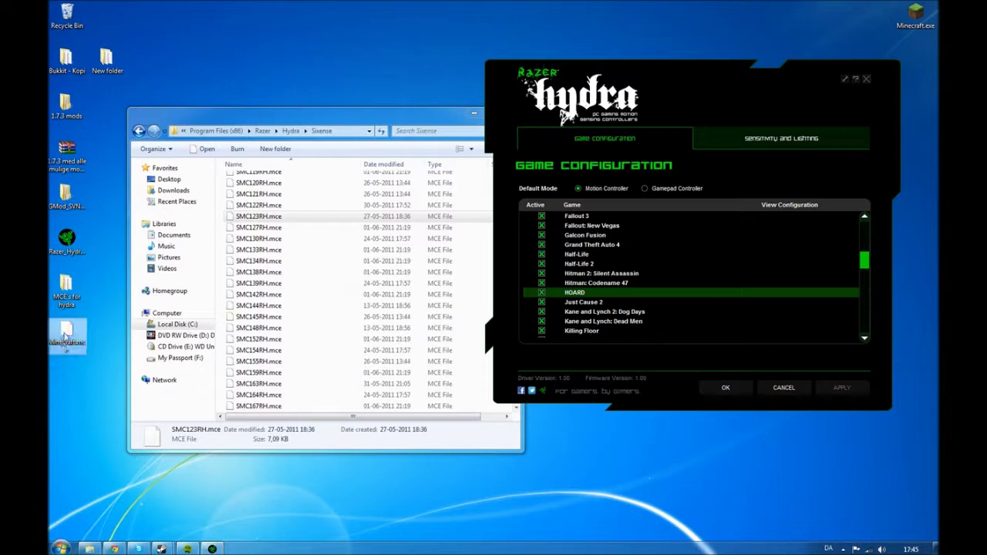
# Move Minecraft.mce from the desktop into the Sixense folder
pyautogui.moveTo(63, 339); pyautogui.dragTo(287, 438)
pyautogui.click(139, 401)
pyautogui.click(651, 369)
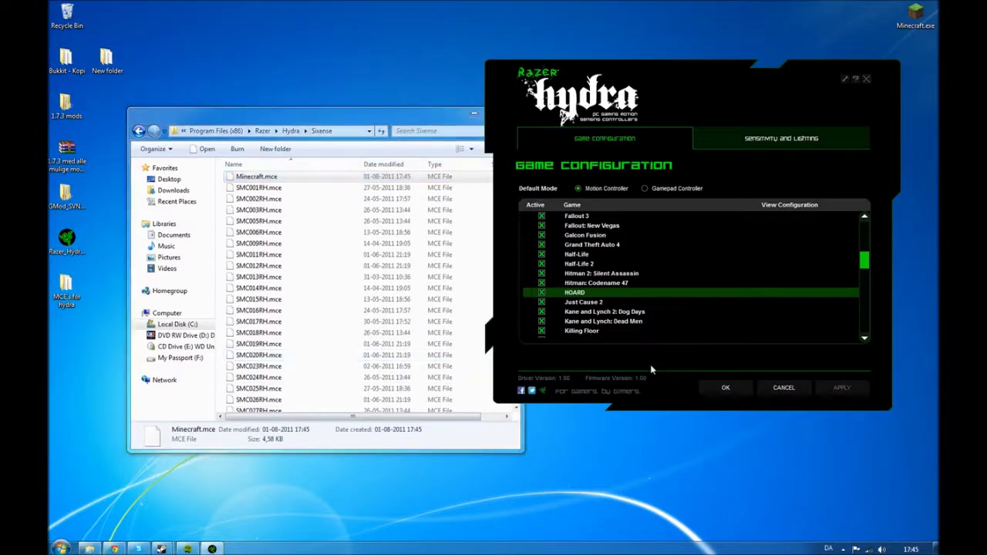
# Close the Hydra tray icon and relaunch the Razer Hydra Configurator from the Start menu
pyautogui.click(841, 548)
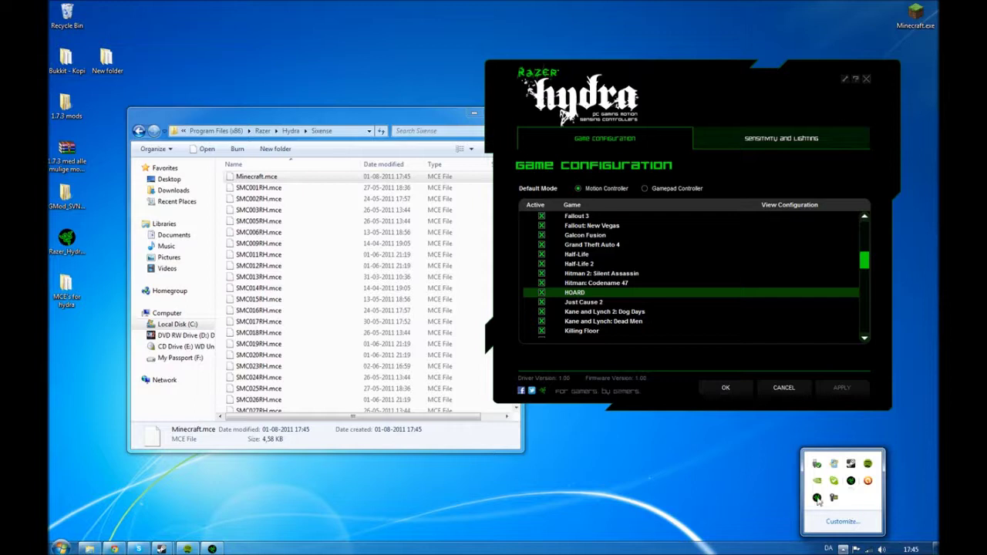
pyautogui.rightClick(815, 497)
pyautogui.click(846, 523)
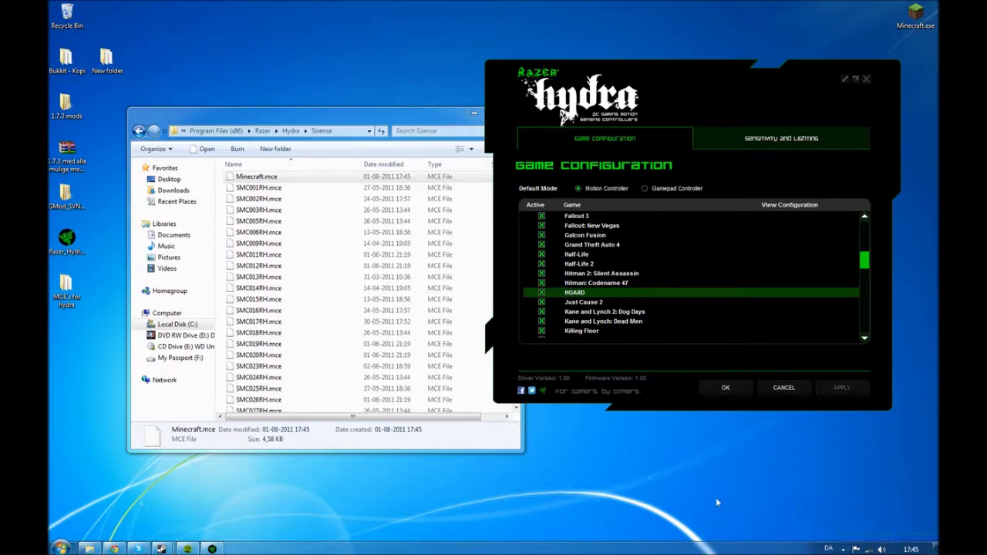
pyautogui.click(62, 546)
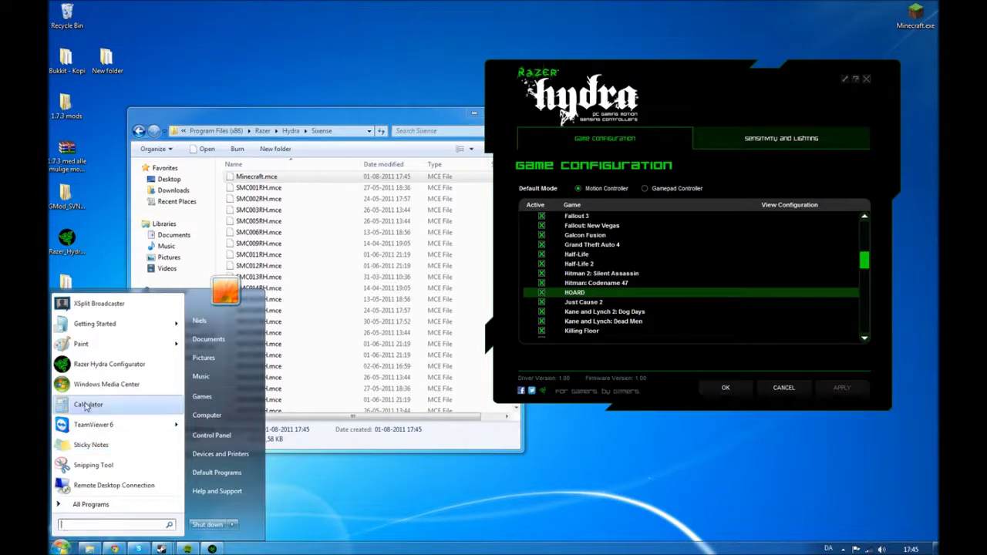
pyautogui.click(85, 370)
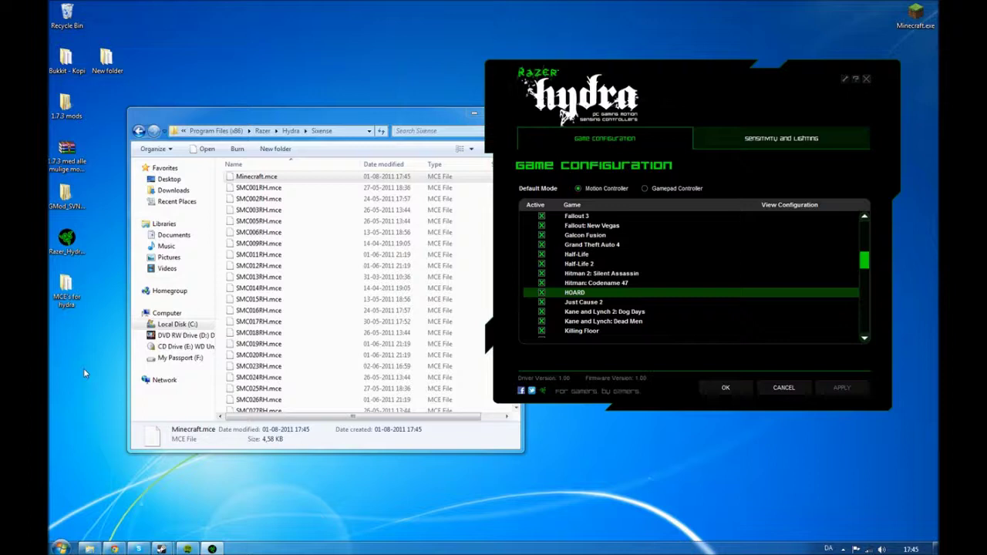
pyautogui.click(725, 387)
pyautogui.click(842, 548)
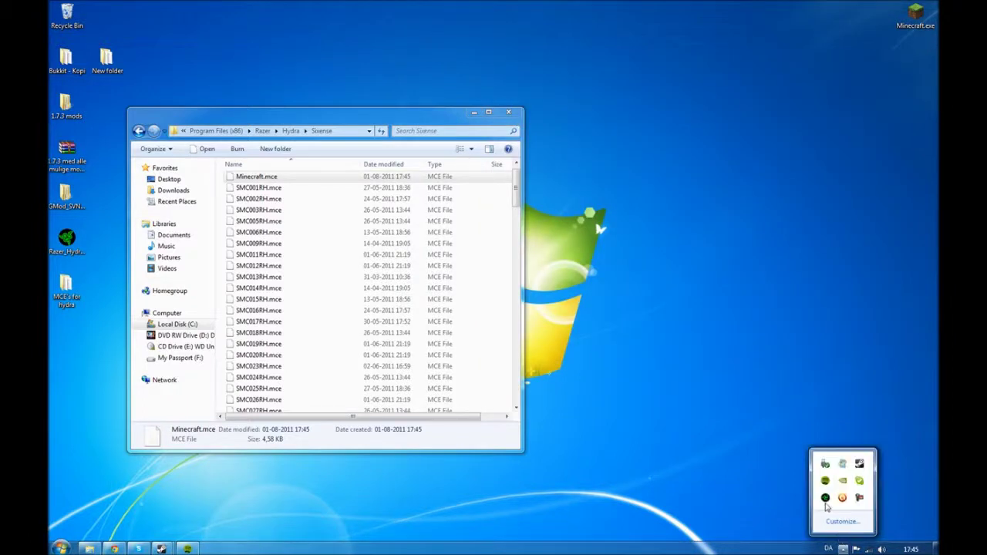
pyautogui.click(61, 548)
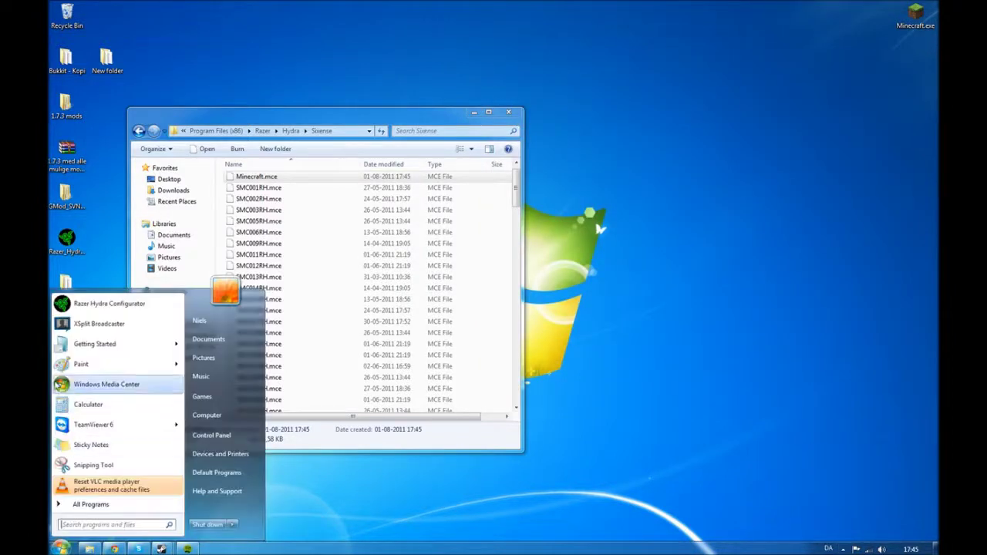
pyautogui.click(65, 306)
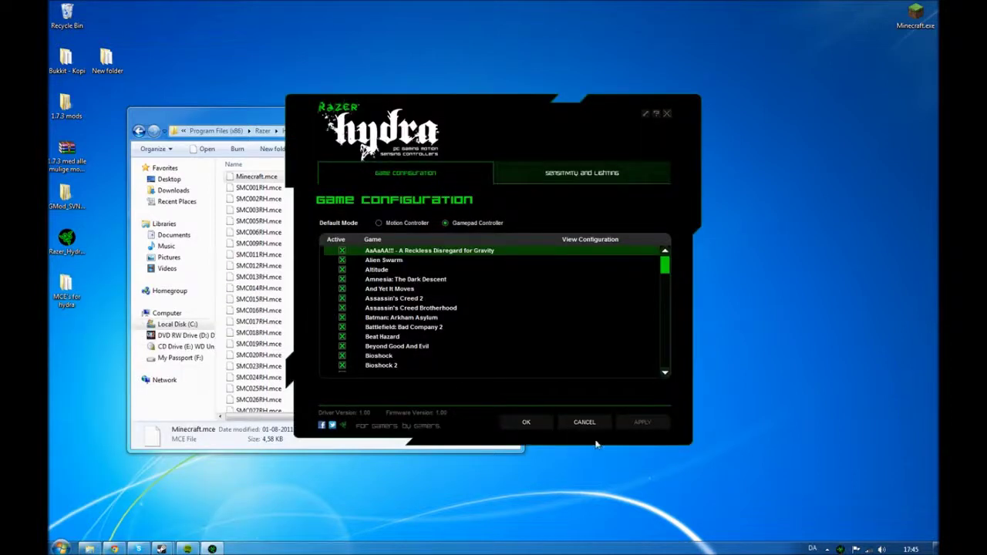
# Scroll to Minecraft in the game list, select it, and set its default mode to Motion Controller
pyautogui.scroll(-10, 406, 319)
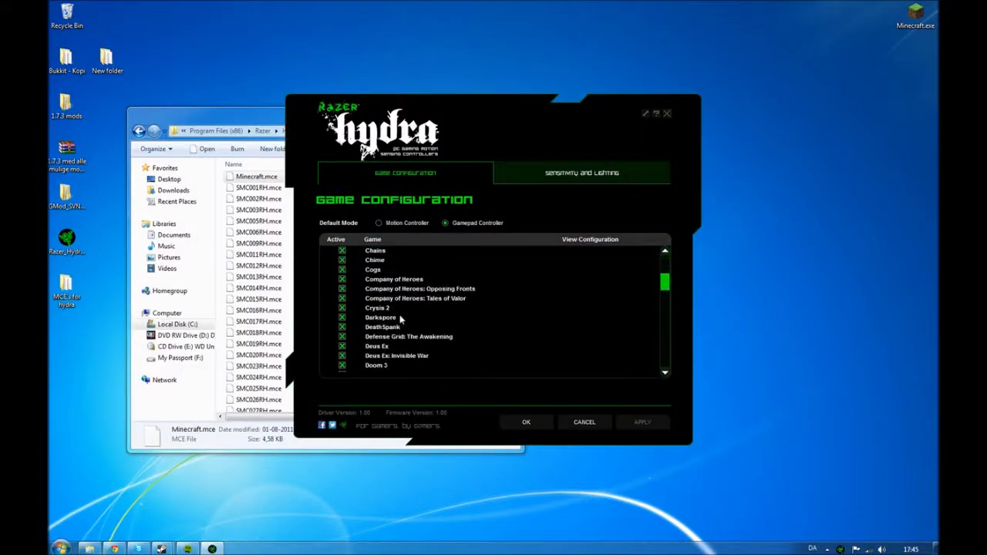
pyautogui.scroll(-10, 400, 320)
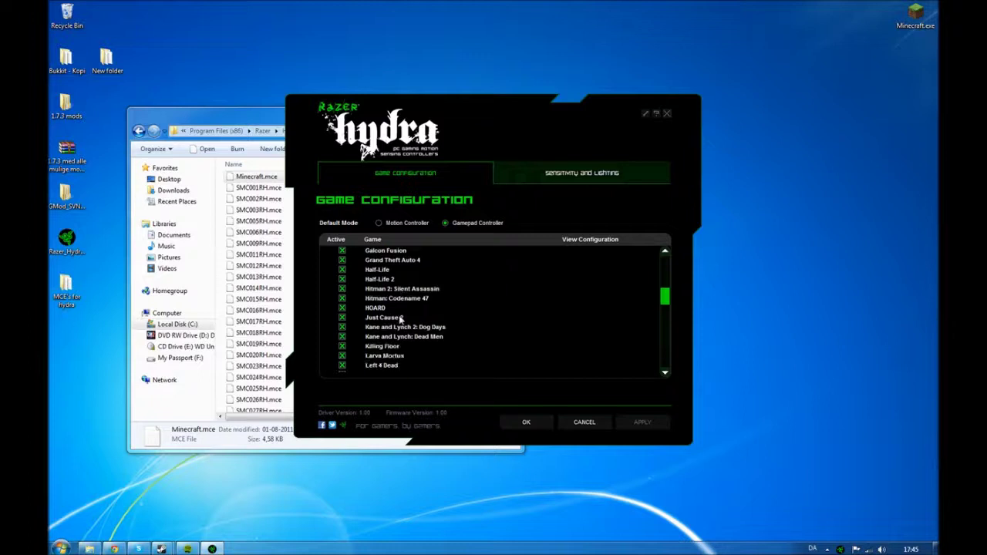
pyautogui.scroll(-6, 400, 319)
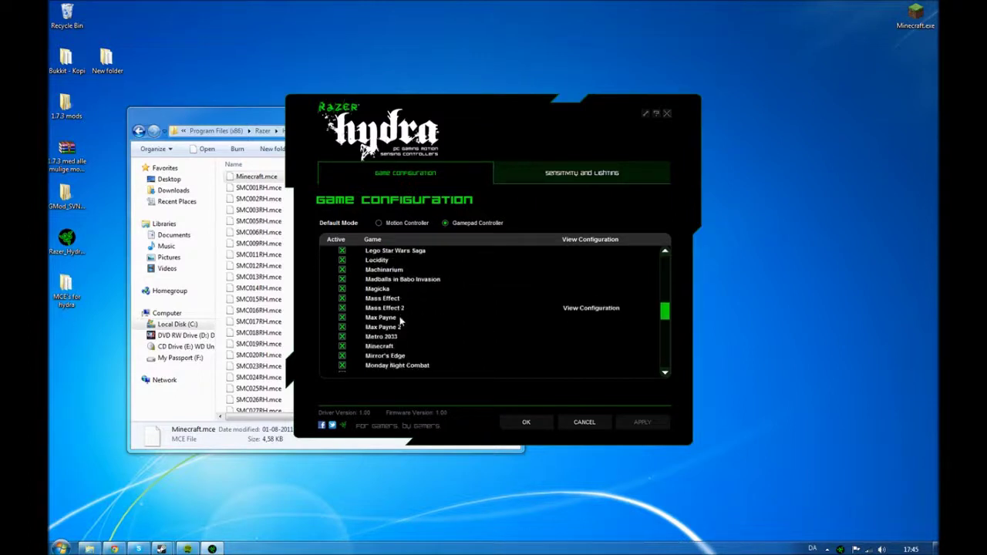
pyautogui.click(383, 339)
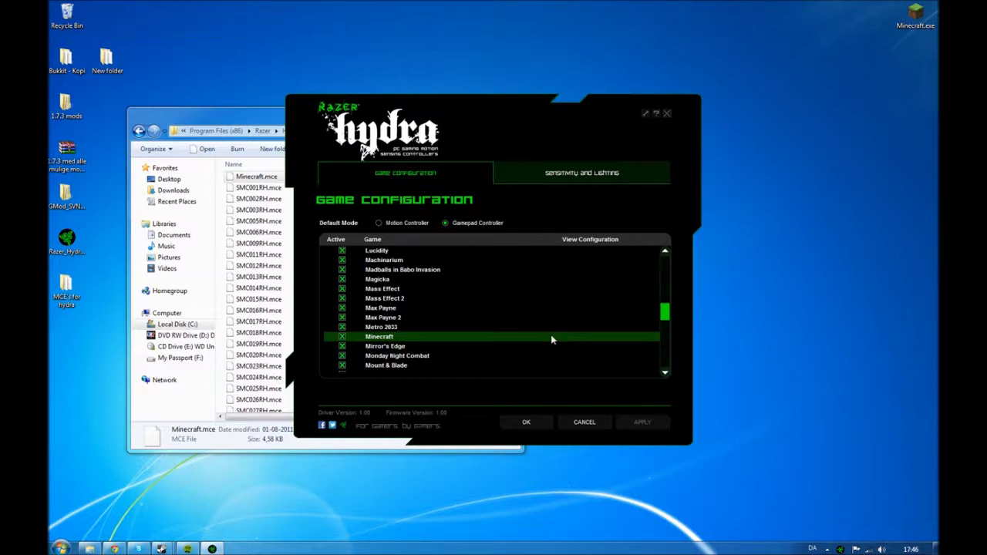
pyautogui.click(387, 224)
# Move the Hydra window up-right, minimise the Sixense folder, and select Metro 2033
pyautogui.moveTo(467, 117); pyautogui.dragTo(681, 82)
pyautogui.click(484, 119)
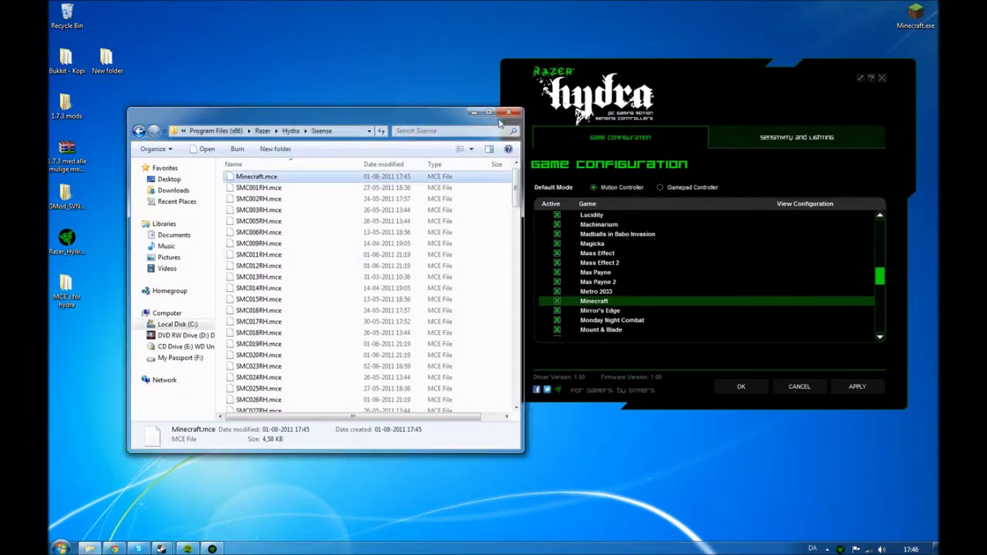
pyautogui.click(472, 114)
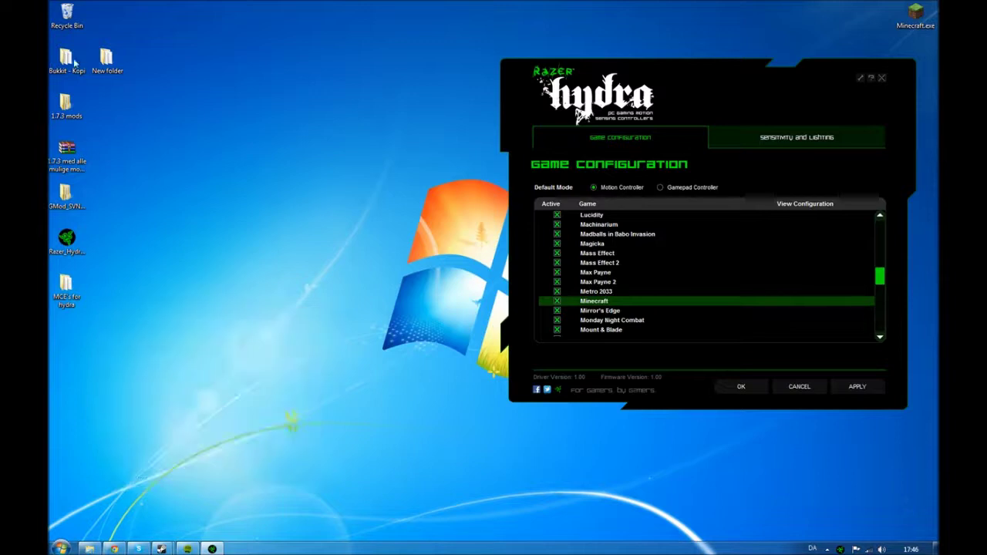
pyautogui.moveTo(106, 60); pyautogui.dragTo(146, 104)
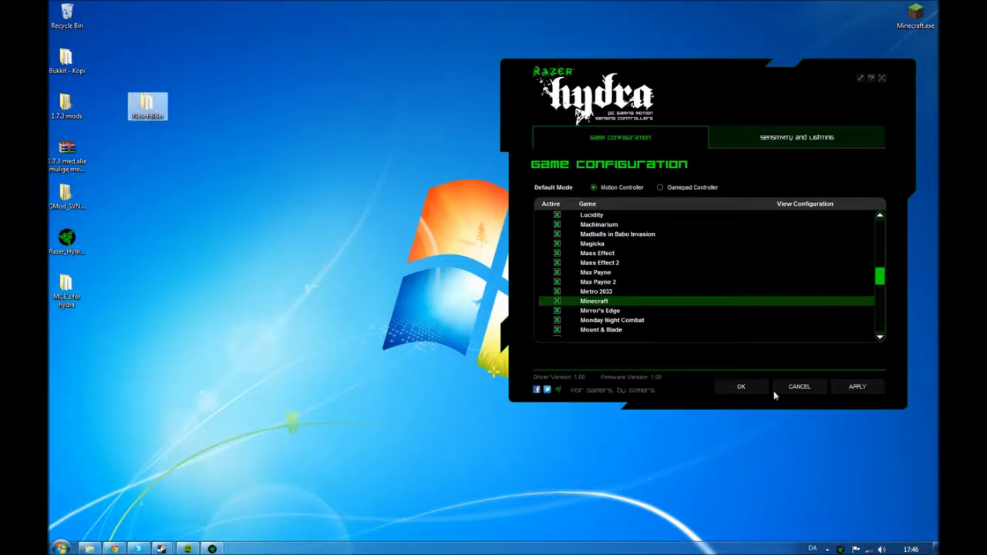
pyautogui.click(614, 290)
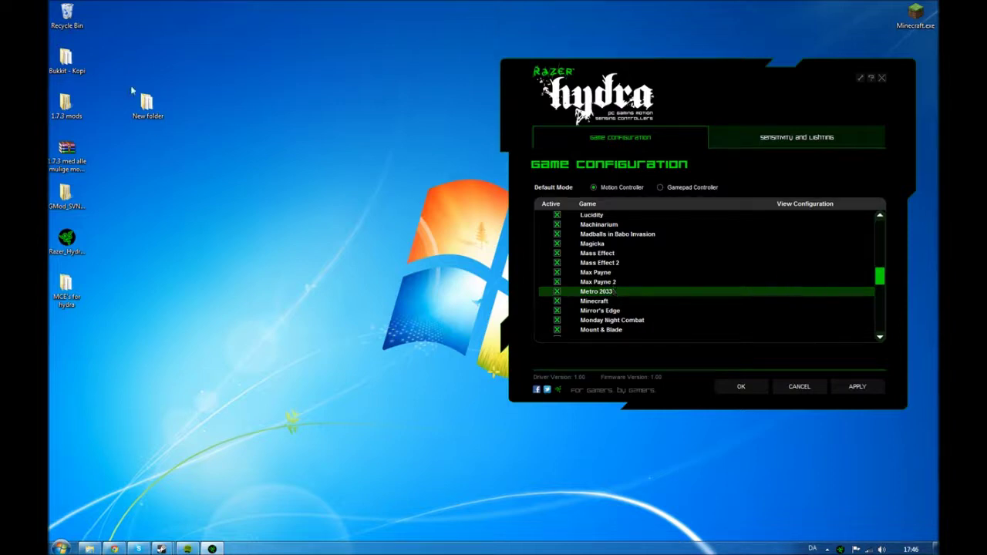
# Go back from the Minecraft topic to the Sixense Forum board index
pyautogui.click(114, 547)
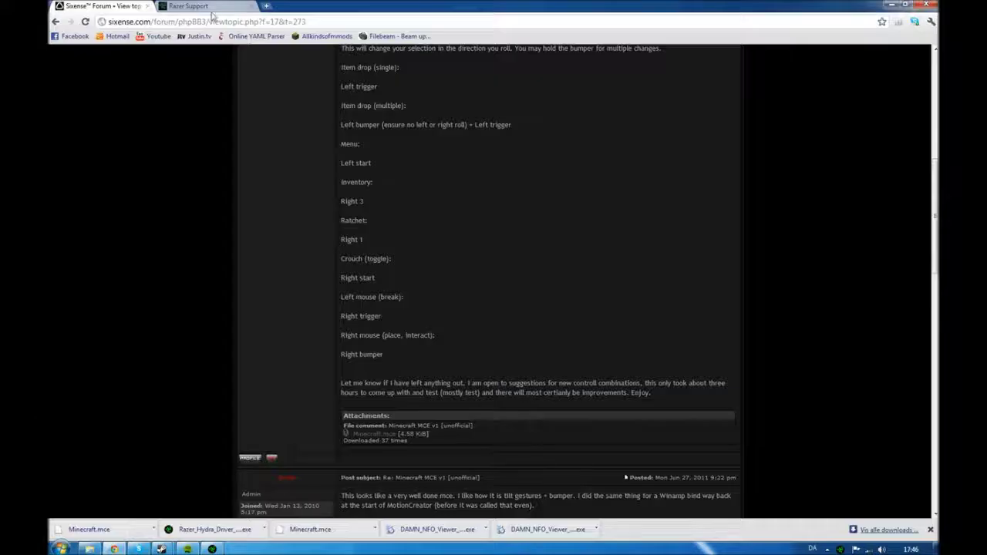
pyautogui.scroll(5, 396, 192)
pyautogui.hotkey('alt', 'Left')
pyautogui.scroll(4, 377, 199)
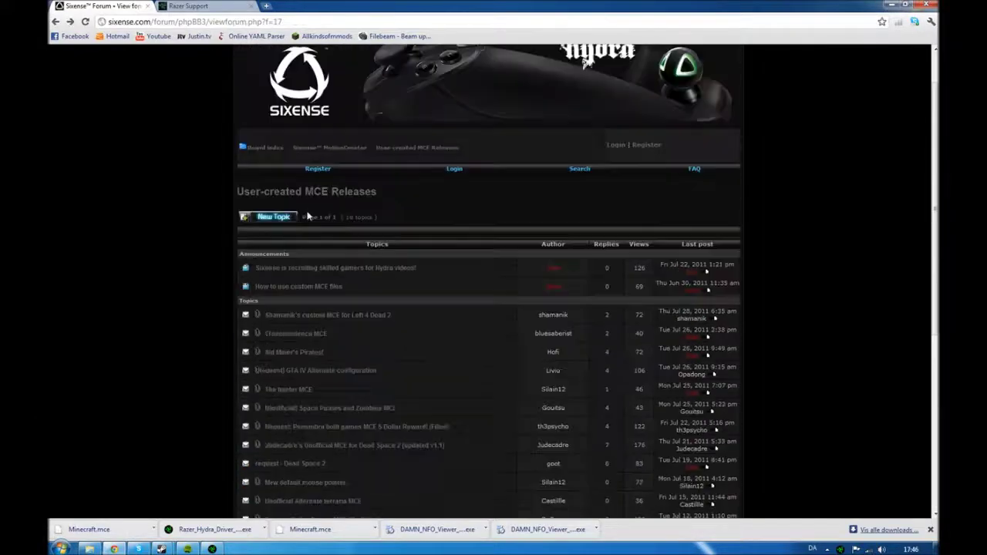
pyautogui.click(347, 269)
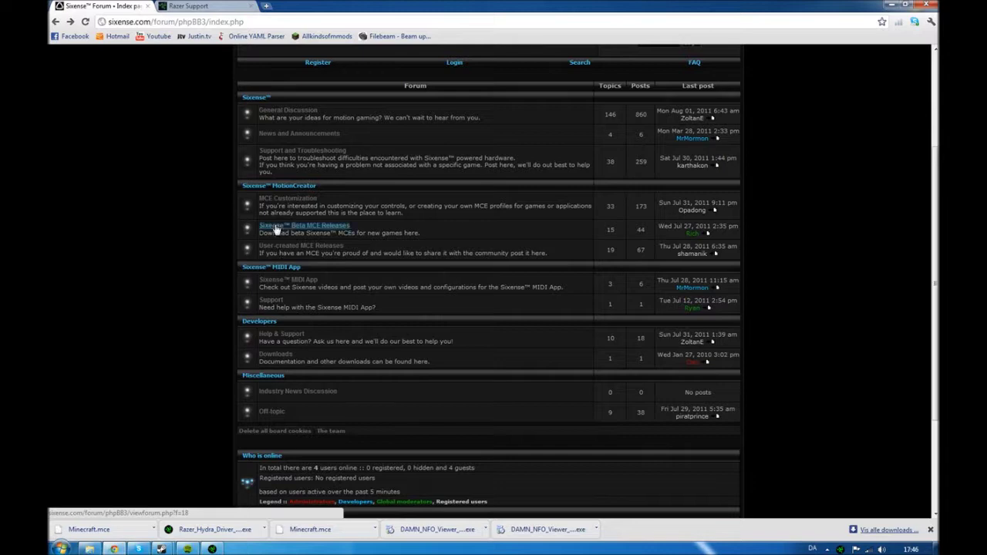
# Open Sixense Beta MCE Releases, read the updated Left 4 Dead 2 MCE topic, then go back
pyautogui.click(275, 226)
pyautogui.scroll(-4, 353, 408)
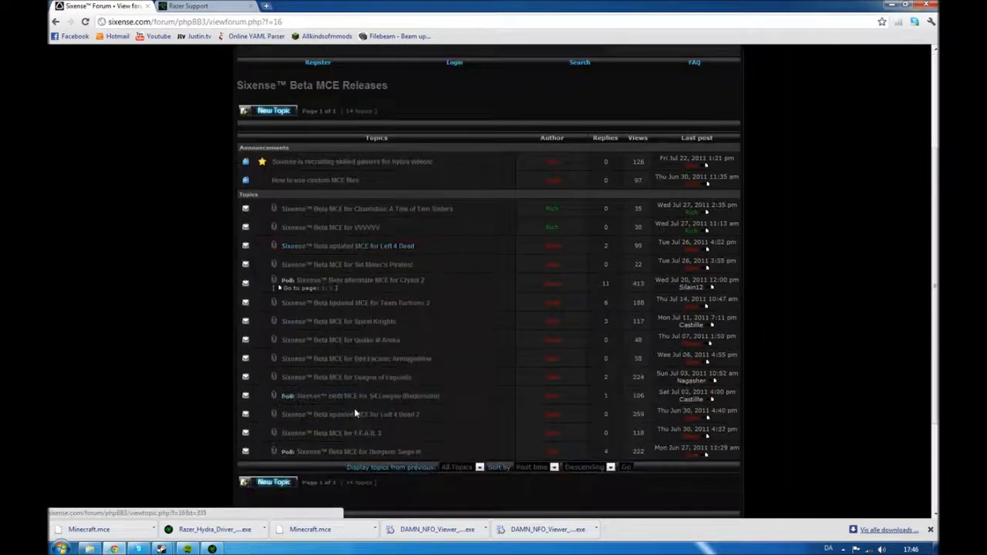
pyautogui.scroll(-1, 352, 404)
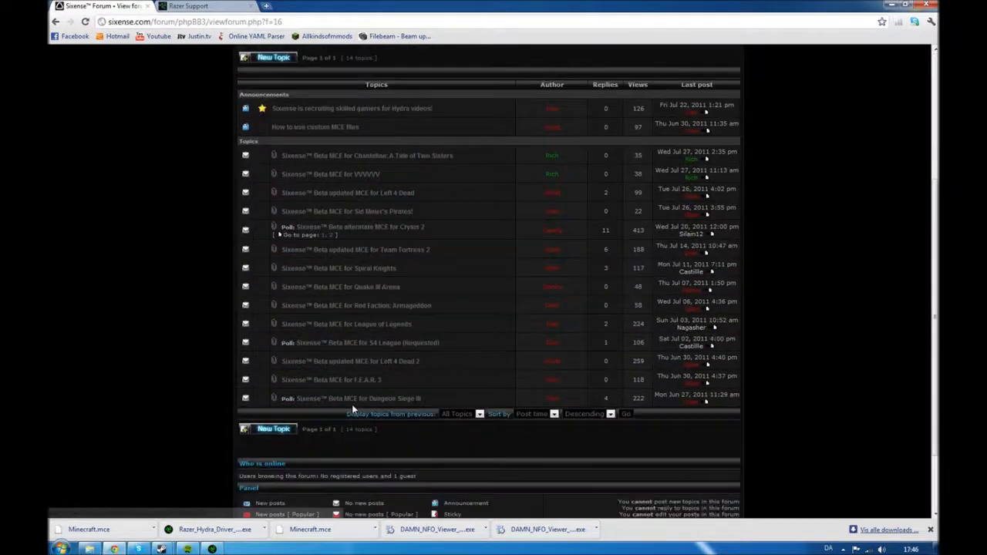
pyautogui.click(331, 365)
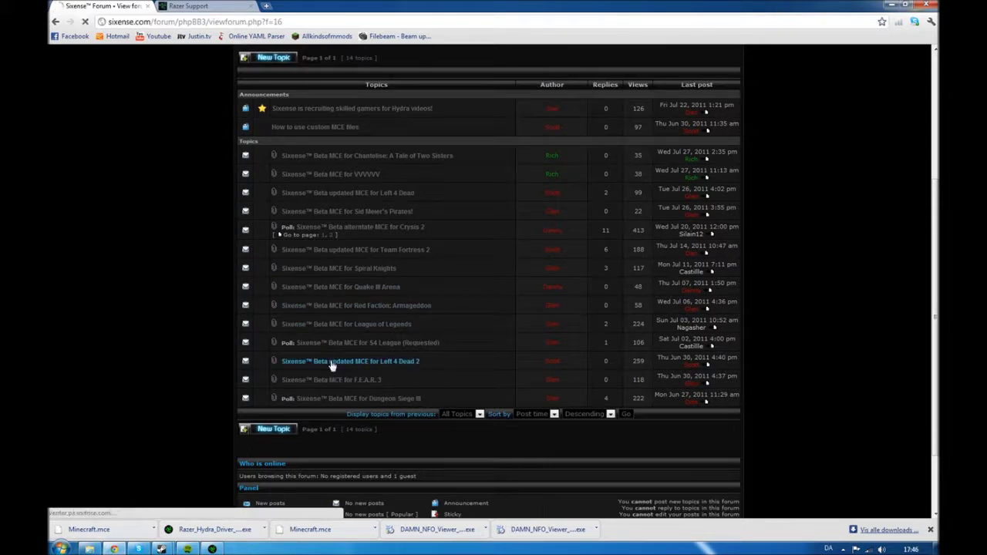
pyautogui.scroll(-3, 330, 363)
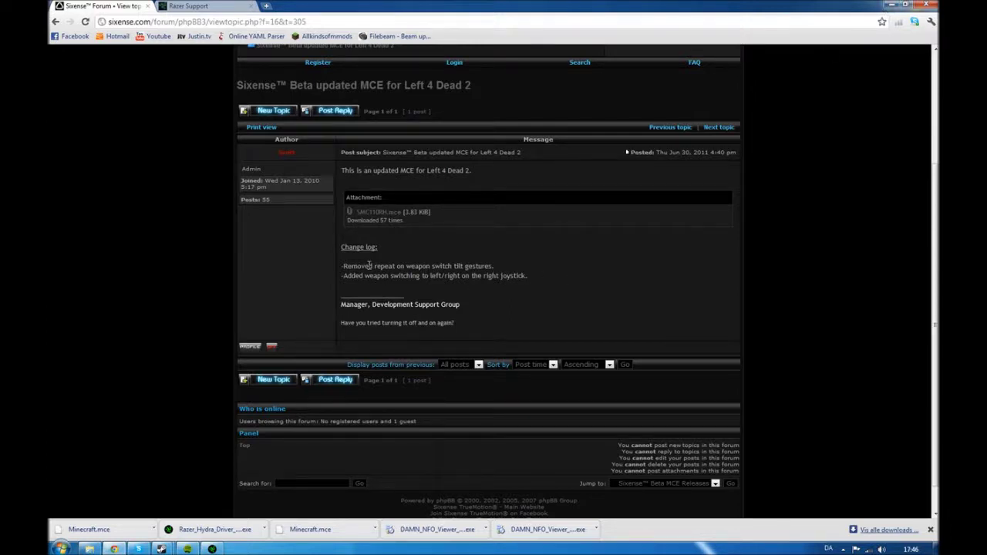
pyautogui.press('BackSpace')
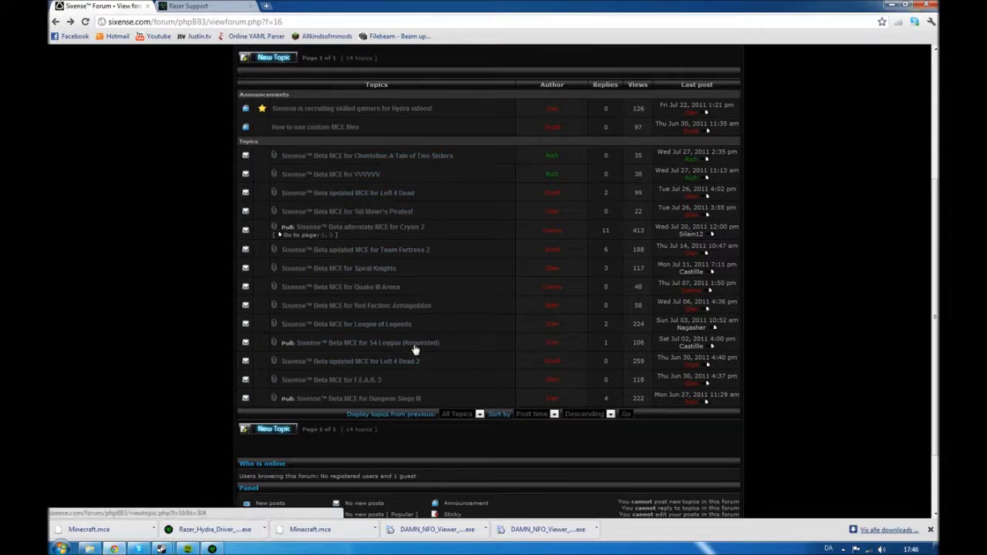
# Minimise Chrome, open the MCE's for hydra folder, and select all 12 MCE files
pyautogui.click(890, 8)
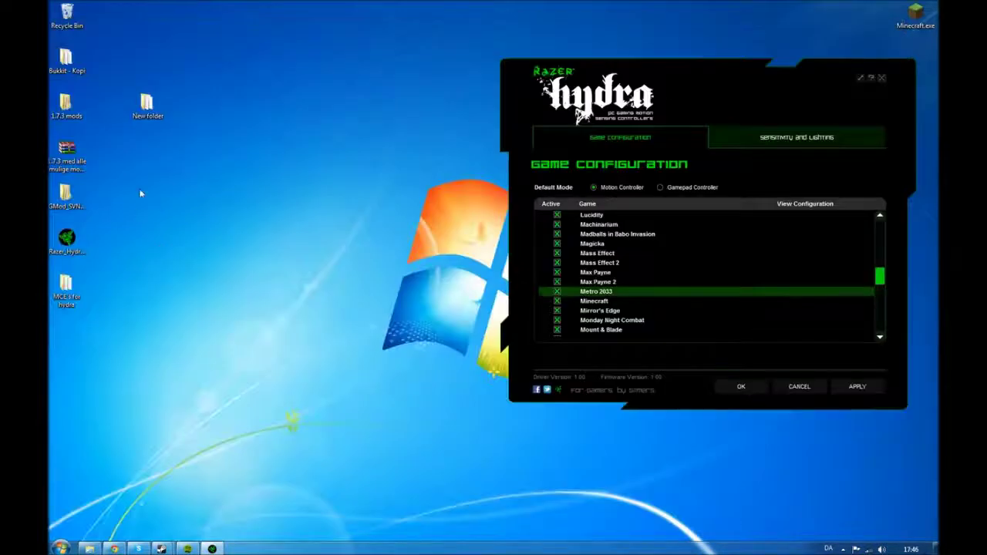
pyautogui.moveTo(146, 104); pyautogui.dragTo(262, 154)
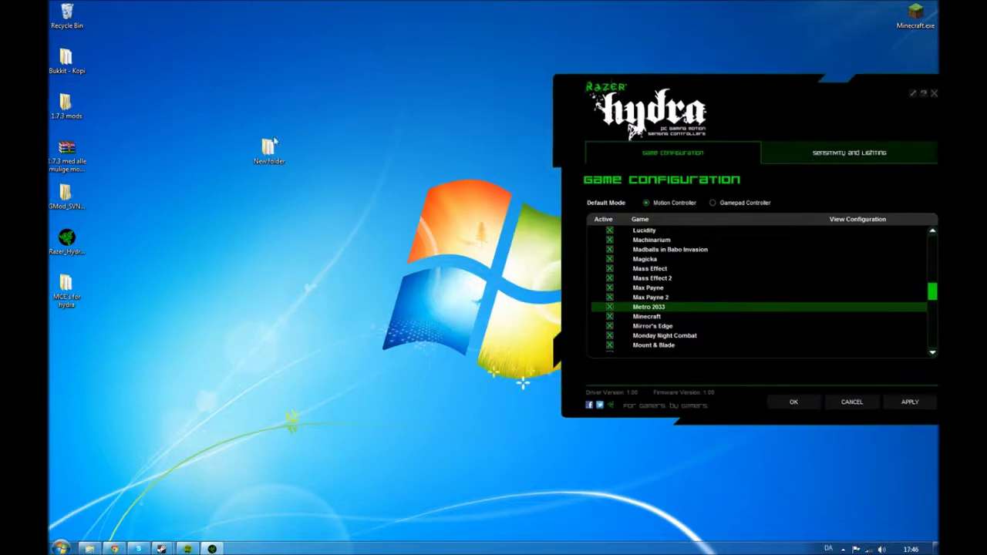
pyautogui.doubleClick(59, 283)
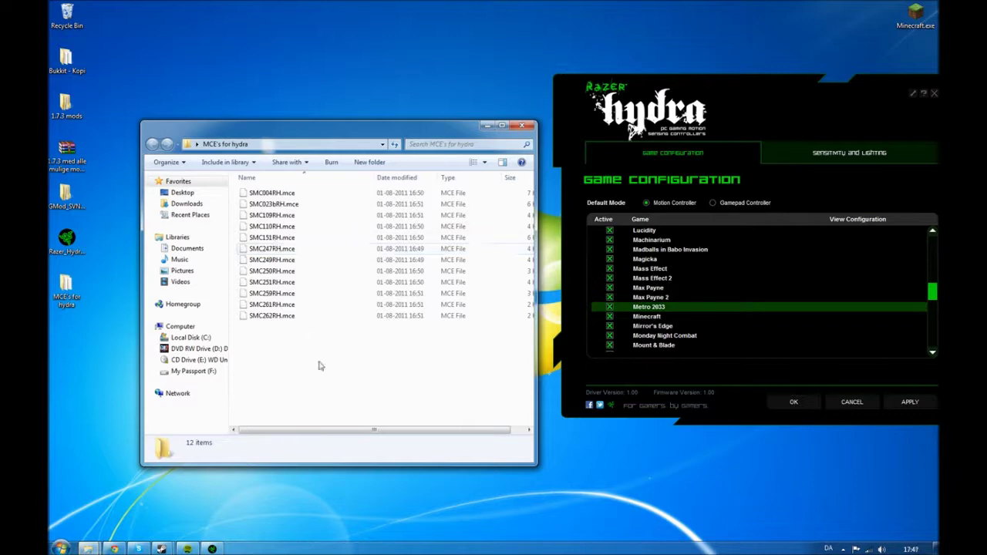
pyautogui.moveTo(319, 362); pyautogui.dragTo(276, 198)
pyautogui.moveTo(331, 128); pyautogui.dragTo(704, 92)
# Move the 12 MCE files into the Sixense folder, replacing existing copies, and close MCE's for hydra
pyautogui.click(87, 548)
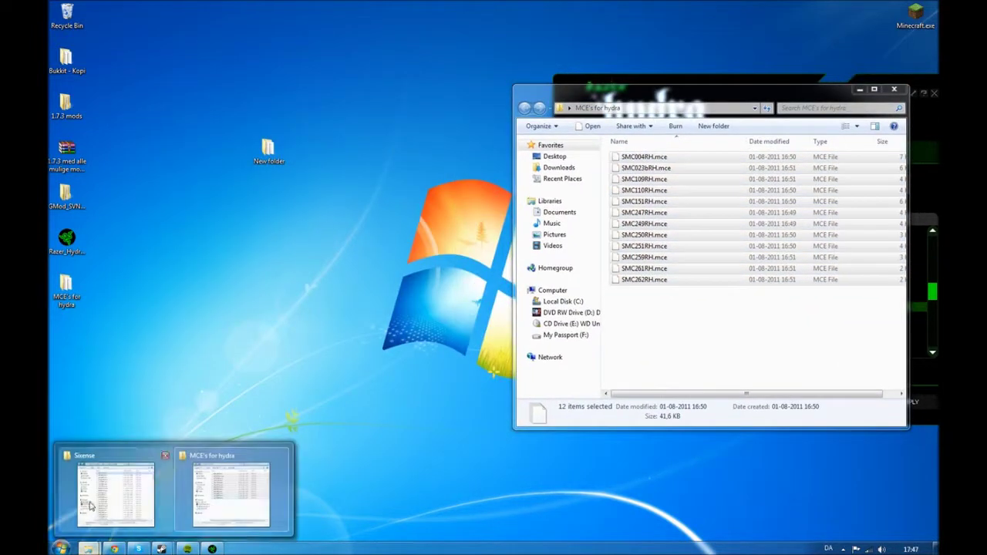
pyautogui.click(118, 482)
pyautogui.moveTo(687, 344); pyautogui.dragTo(384, 433)
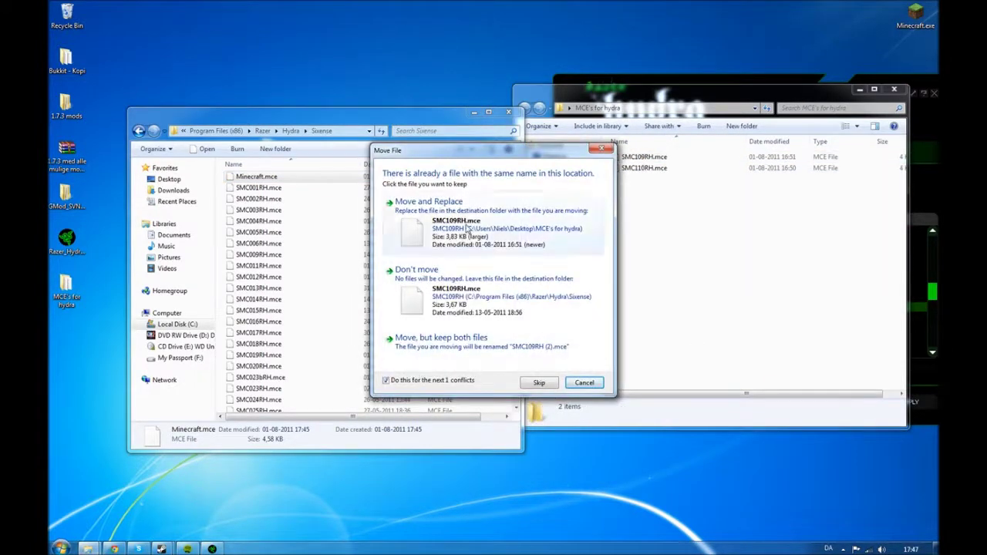
pyautogui.click(429, 202)
pyautogui.click(348, 313)
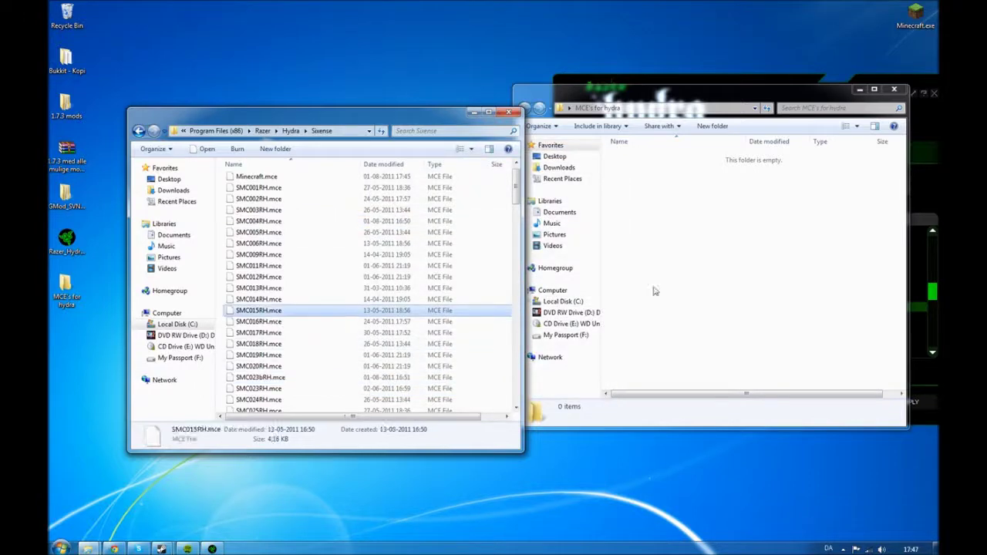
pyautogui.click(893, 90)
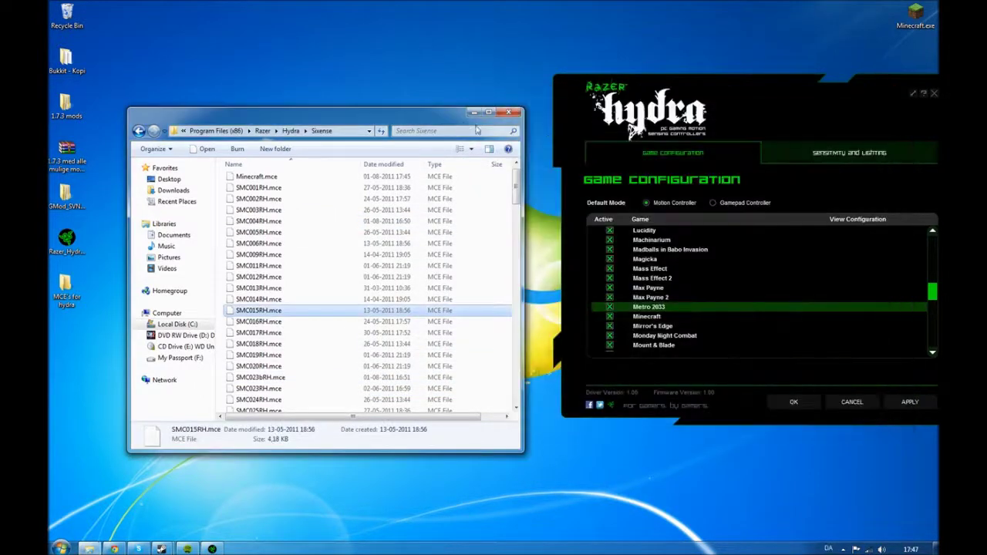
# Minimize Chrome and bring the Hydra Game Configuration list beside the Sixense folder, showing its active games
pyautogui.moveTo(430, 102); pyautogui.dragTo(422, 86)
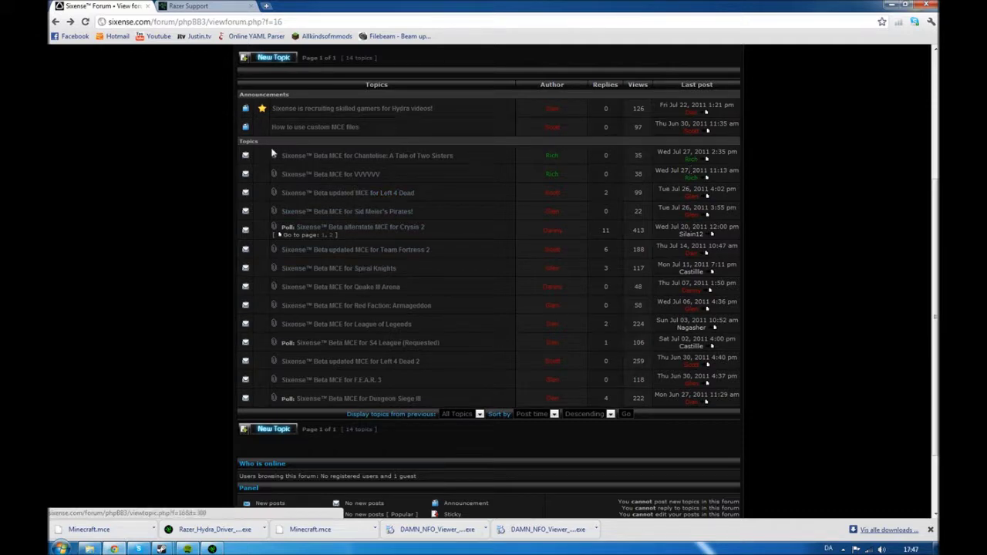
pyautogui.scroll(2, 201, 276)
pyautogui.scroll(-1, 870, 90)
pyautogui.click(905, 6)
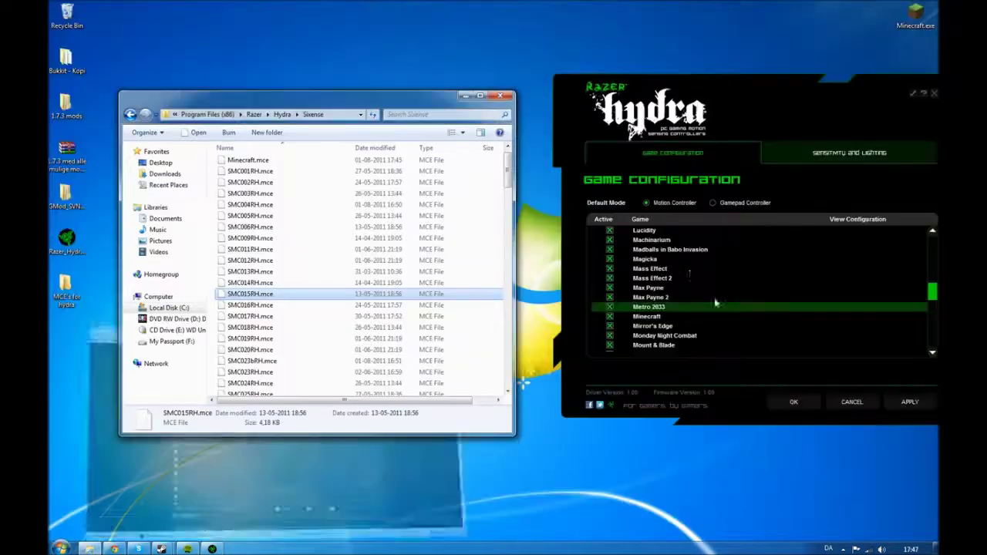
pyautogui.click(738, 114)
pyautogui.scroll(1, 771, 293)
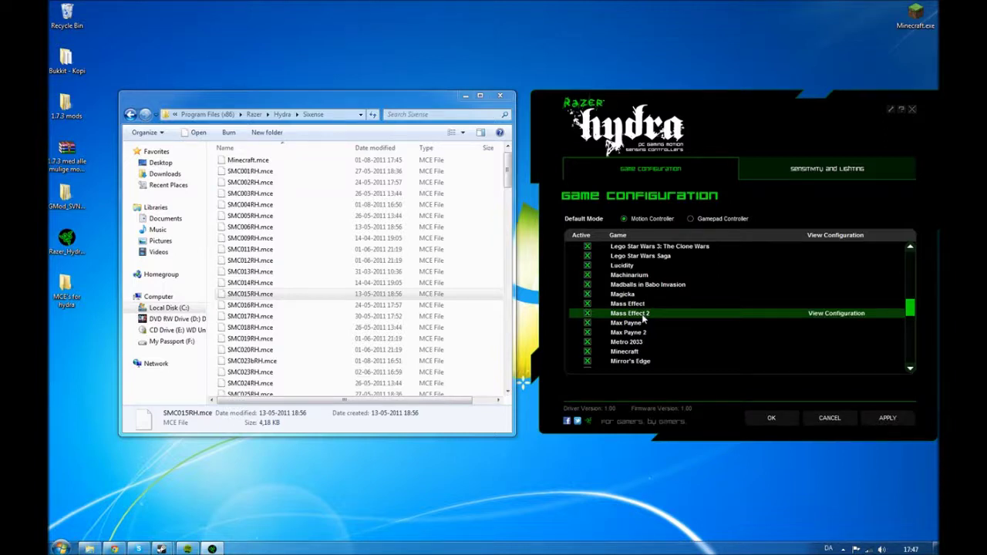
pyautogui.scroll(12, 644, 318)
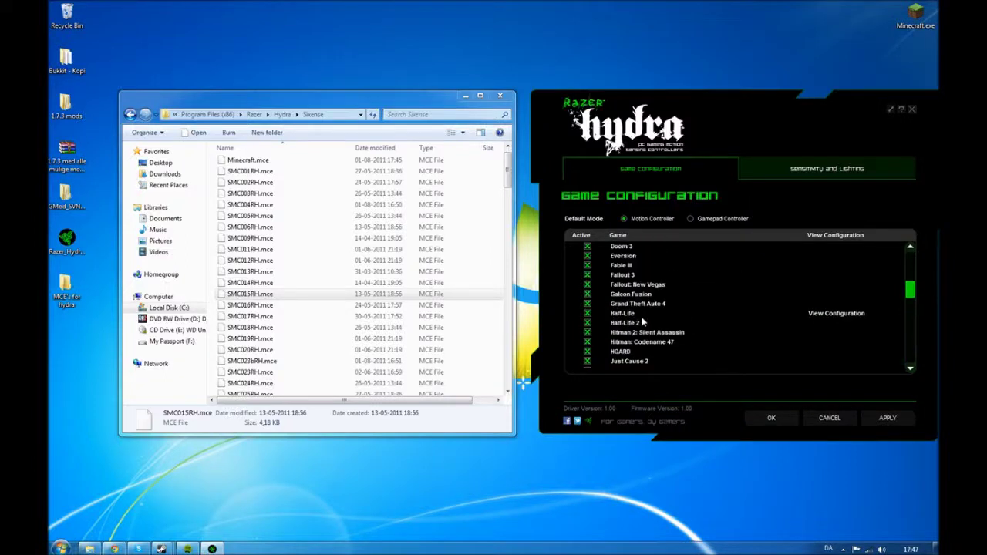
pyautogui.scroll(2, 625, 306)
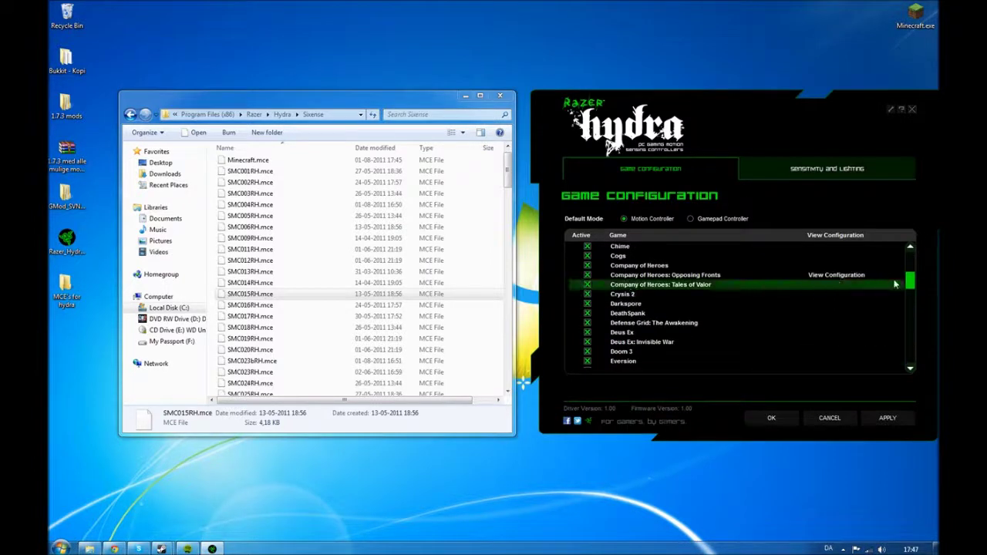
pyautogui.moveTo(907, 286); pyautogui.dragTo(917, 263)
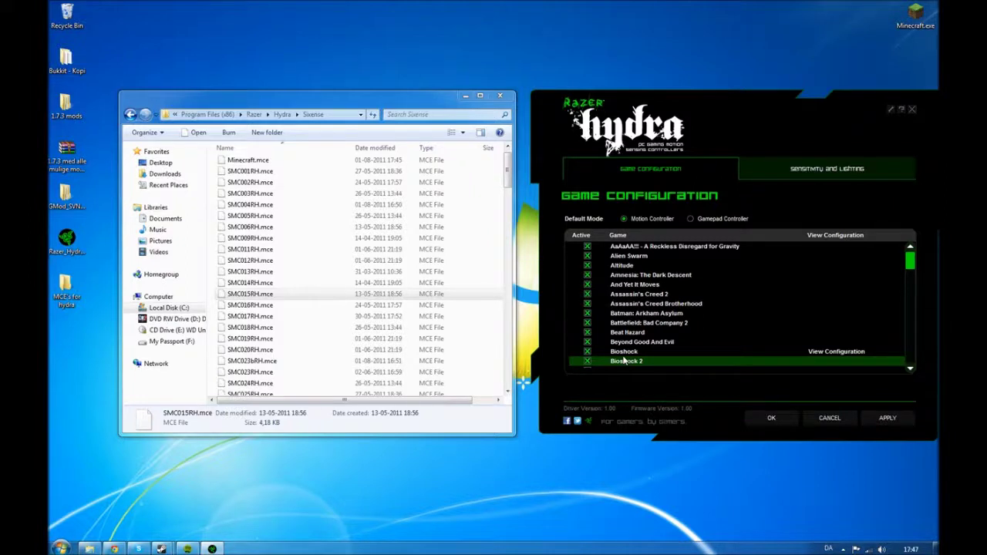
pyautogui.scroll(-3, 624, 359)
pyautogui.scroll(-5, 626, 348)
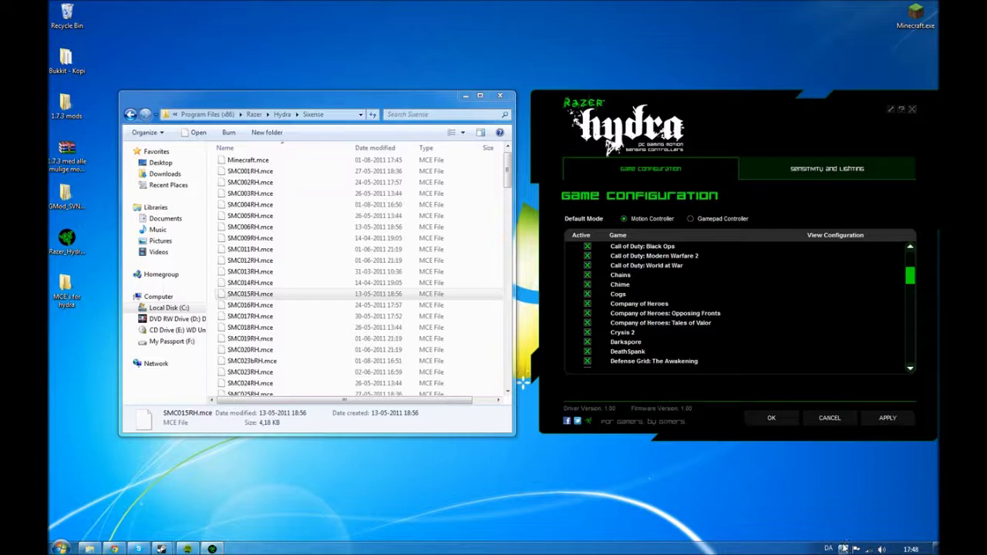
pyautogui.click(844, 548)
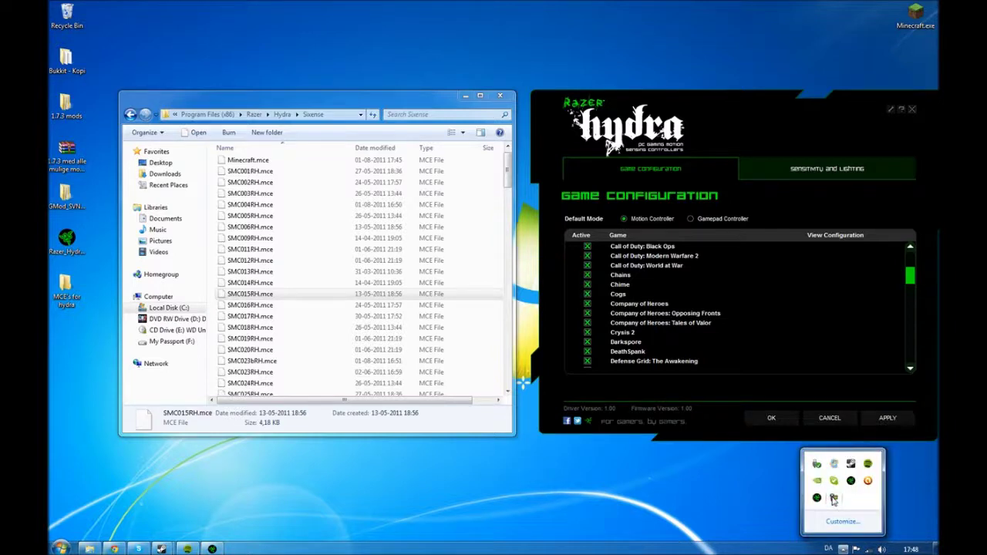
pyautogui.click(834, 500)
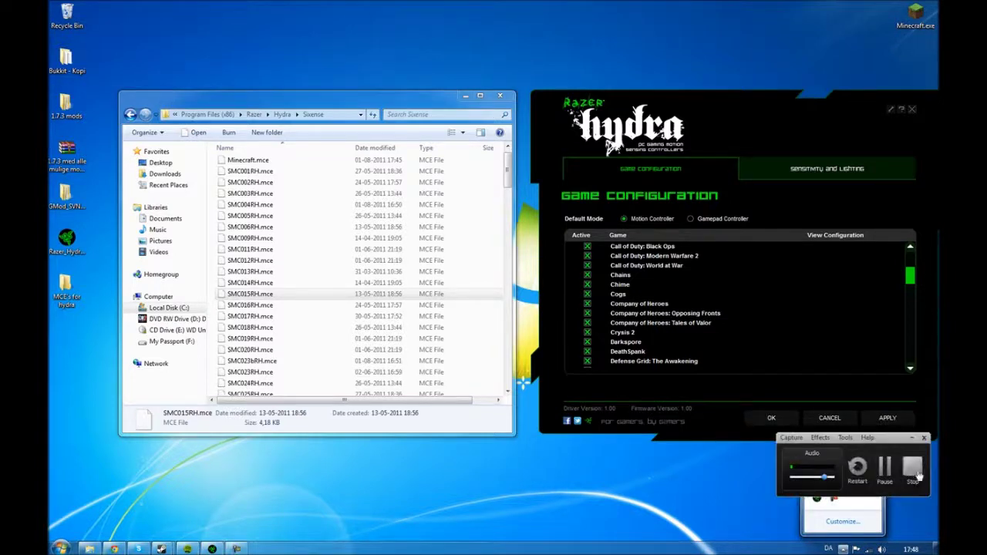